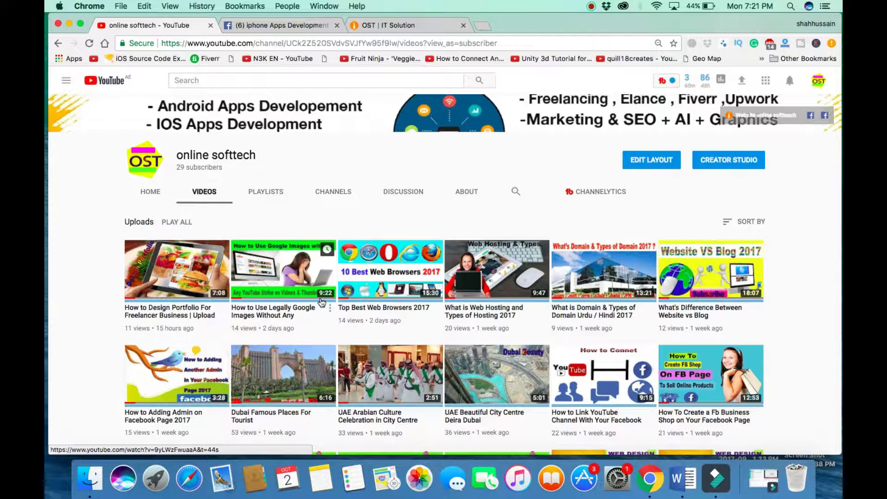
# Find Adobe Photoshop CC 2017 through the system search and launch it
pyautogui.click(793, 7)
pyautogui.write('phot')
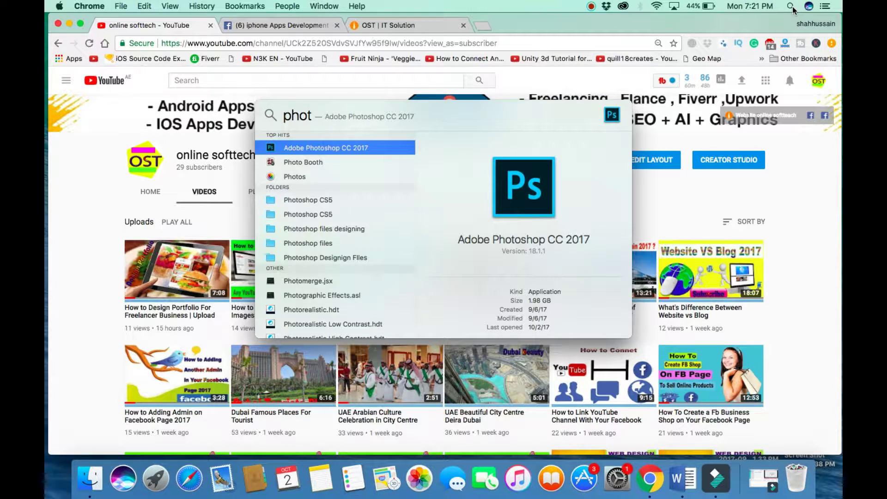
pyautogui.press('Return')
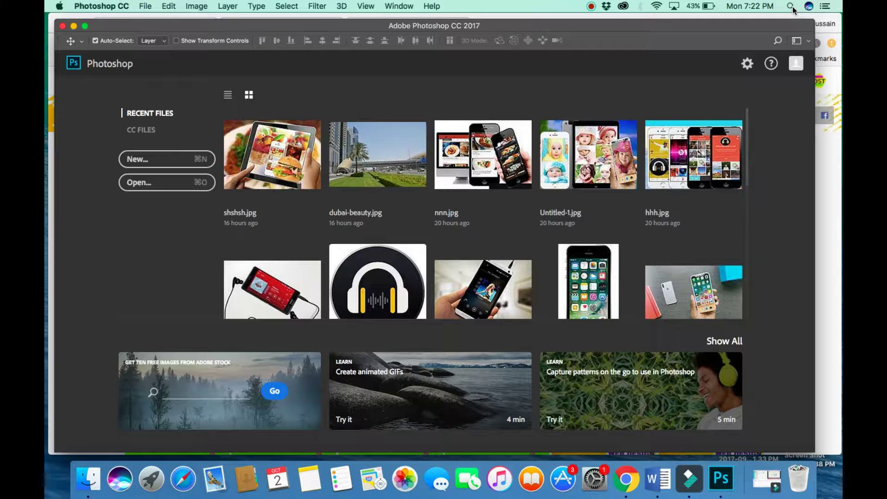
# Create a new document from the recent custom 17.778 x 10 in preset at 300 ppi
pyautogui.click(151, 163)
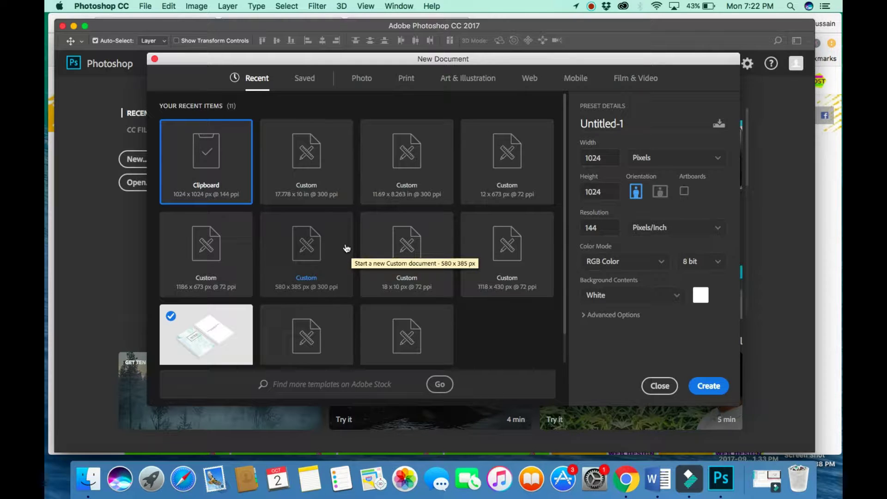
pyautogui.click(317, 160)
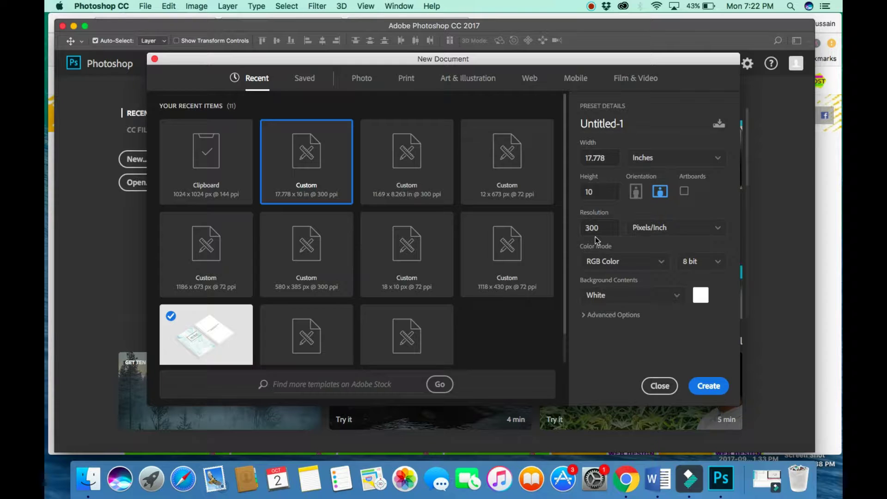
pyautogui.click(710, 386)
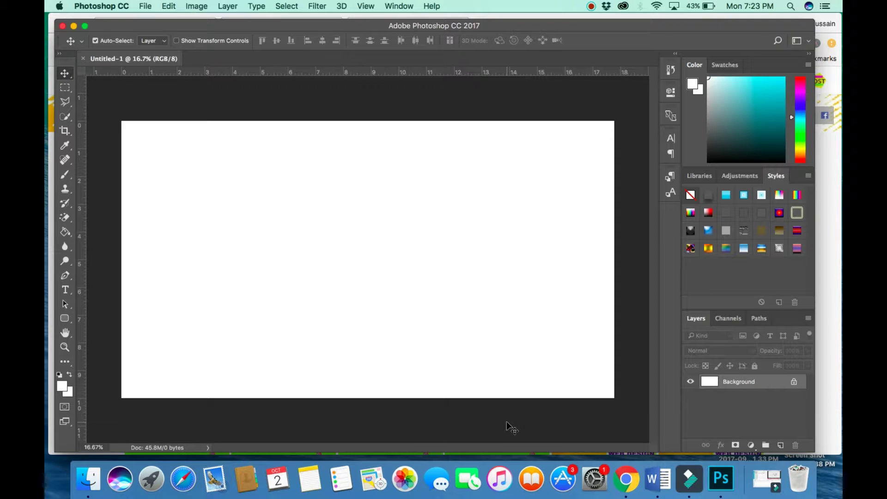
# Switch to Chrome, search Google for "youtube video thumbnail size" in a new tab, and highlight the recommended resolution in the answer
pyautogui.click(627, 479)
pyautogui.click(479, 29)
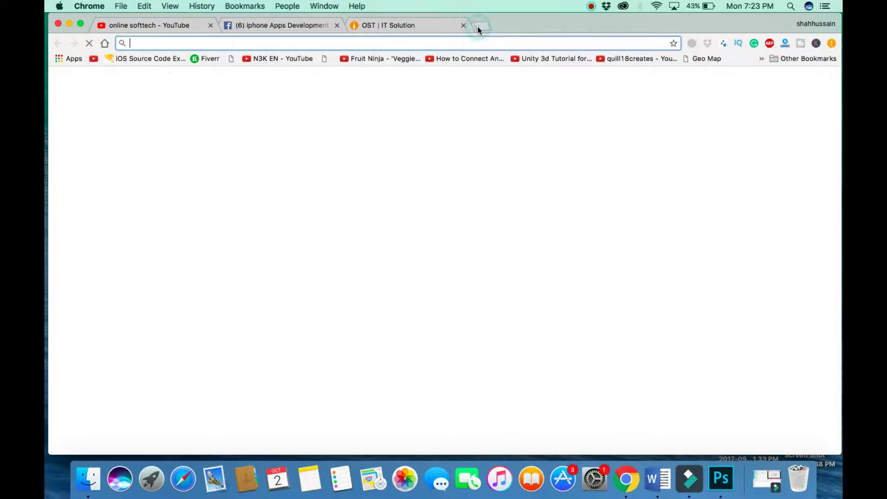
pyautogui.write('google.com')
pyautogui.press('Return')
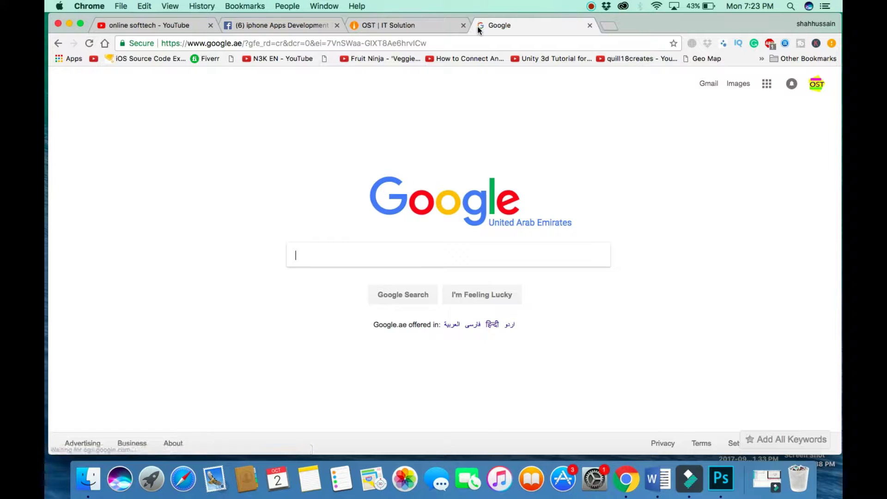
pyautogui.write('Youtube Video ')
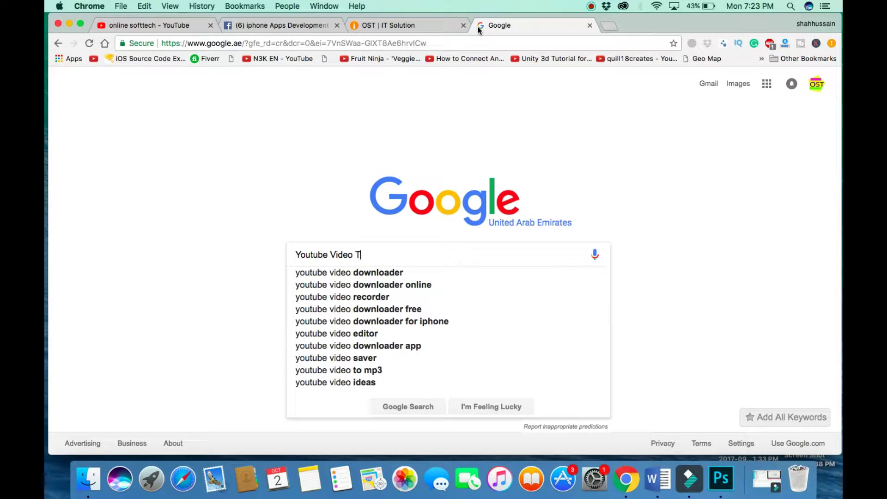
pyautogui.write('Th')
pyautogui.press('Down')
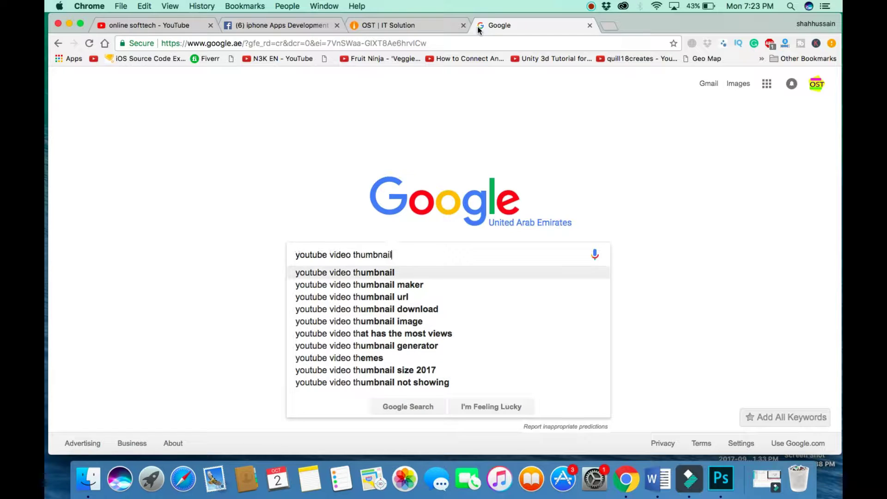
pyautogui.write('s')
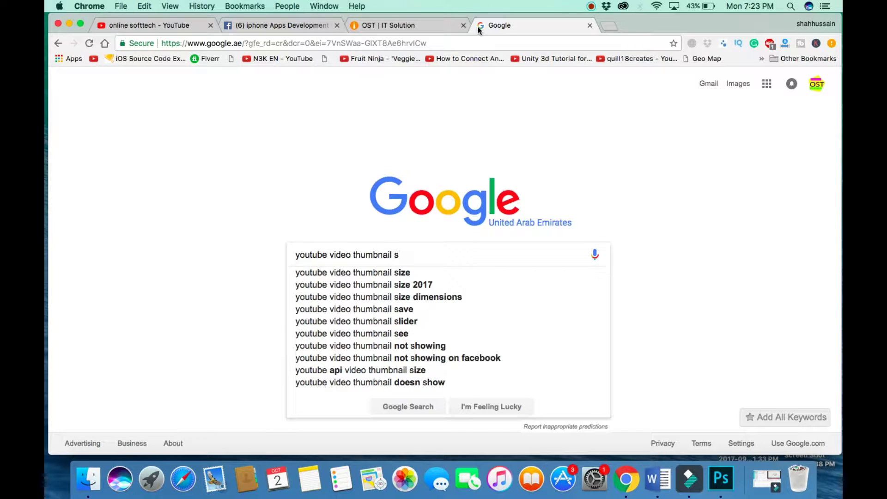
pyautogui.press('Down')
pyautogui.press('Return')
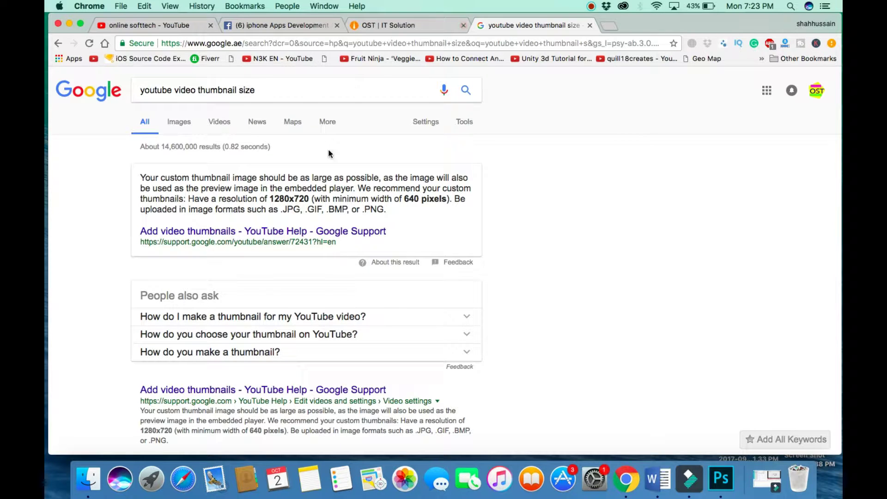
pyautogui.moveTo(310, 199); pyautogui.dragTo(270, 196)
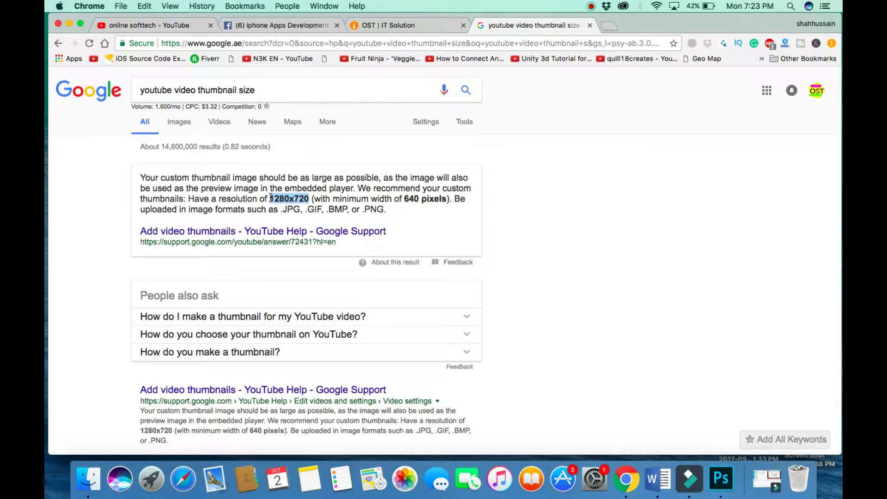
# Return to Photoshop and make a rectangular selection across the canvas's full width along its upper edge, about 1.9 in tall
pyautogui.click(730, 486)
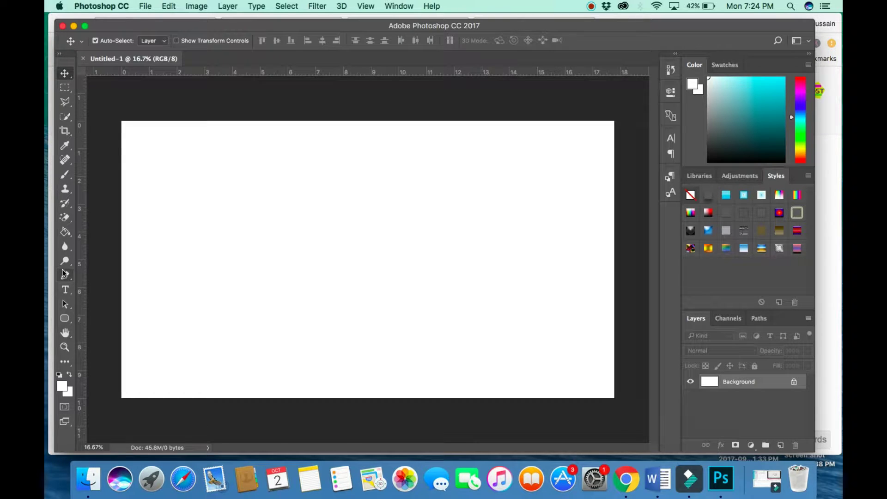
pyautogui.click(65, 87)
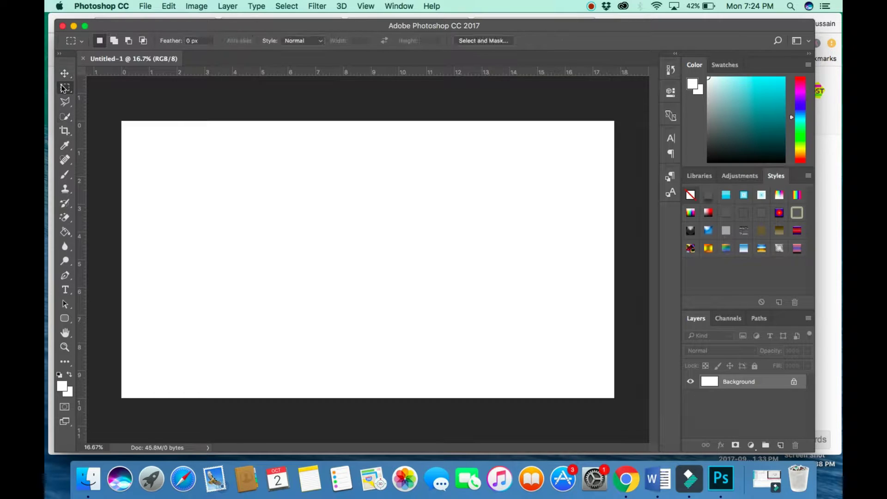
pyautogui.moveTo(123, 124); pyautogui.dragTo(625, 172)
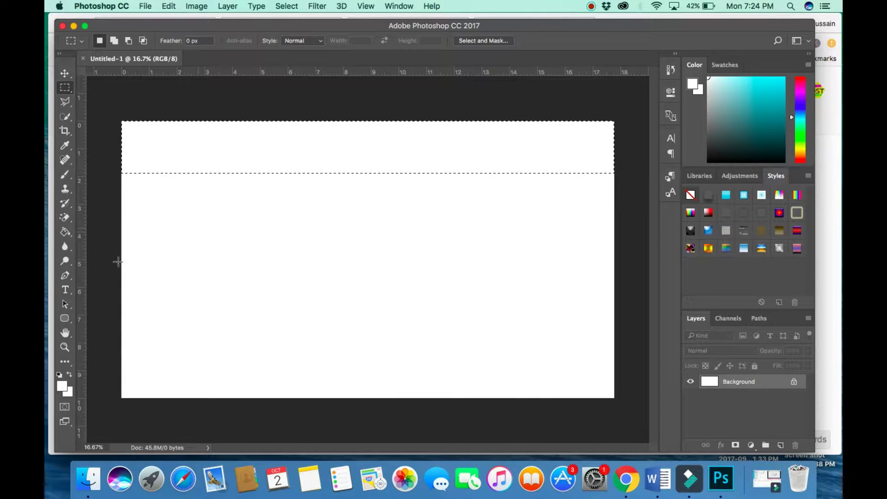
# Set the foreground color to green 88e444 and fill the selected strip with it using the Paint Bucket
pyautogui.click(64, 386)
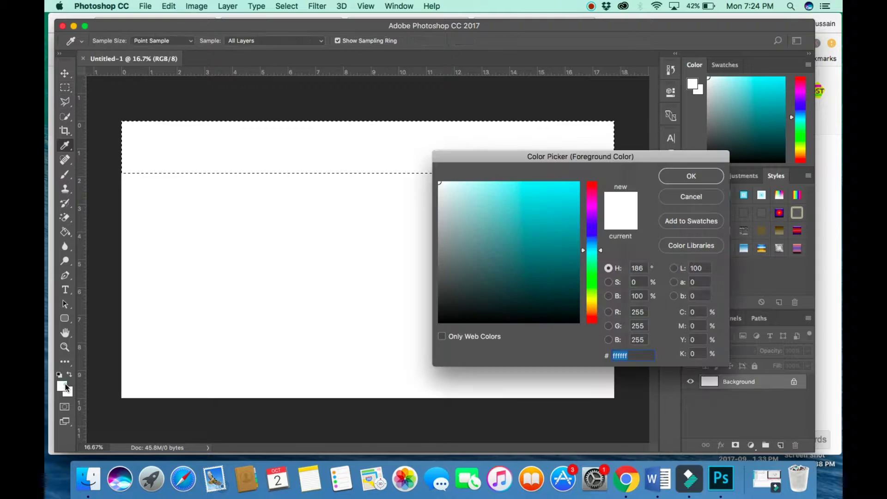
pyautogui.click(595, 287)
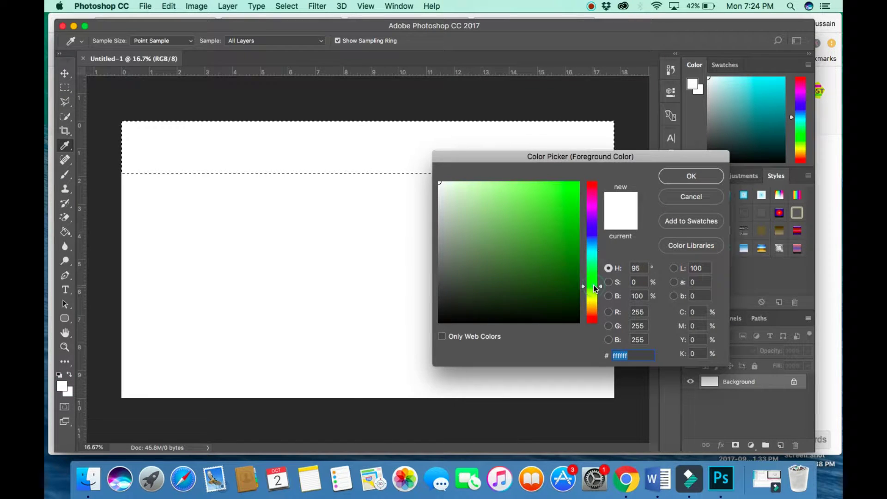
pyautogui.click(537, 197)
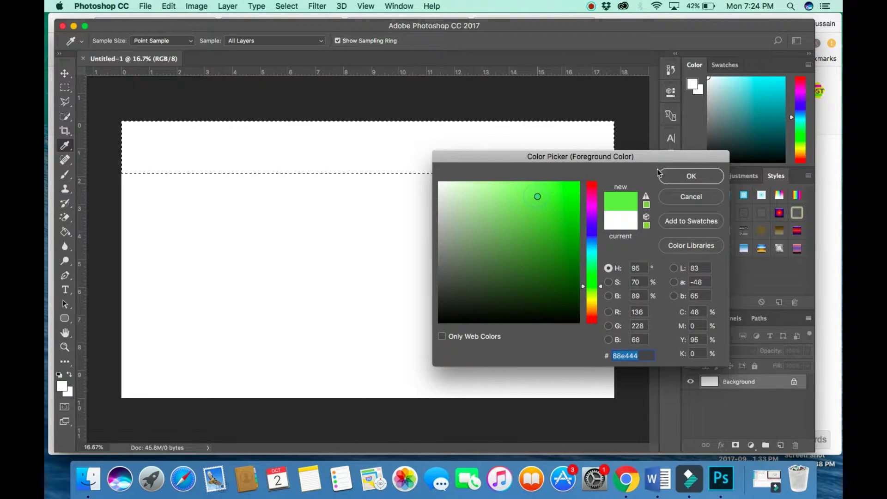
pyautogui.click(691, 176)
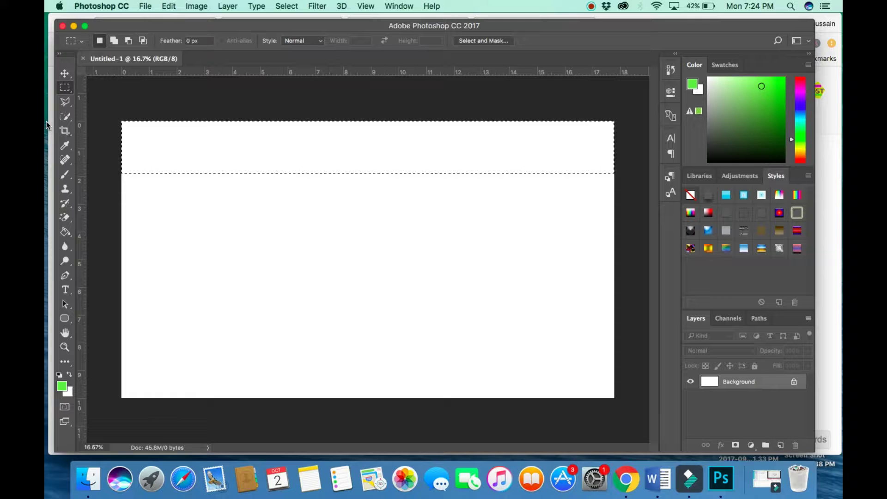
pyautogui.click(64, 232)
pyautogui.click(208, 144)
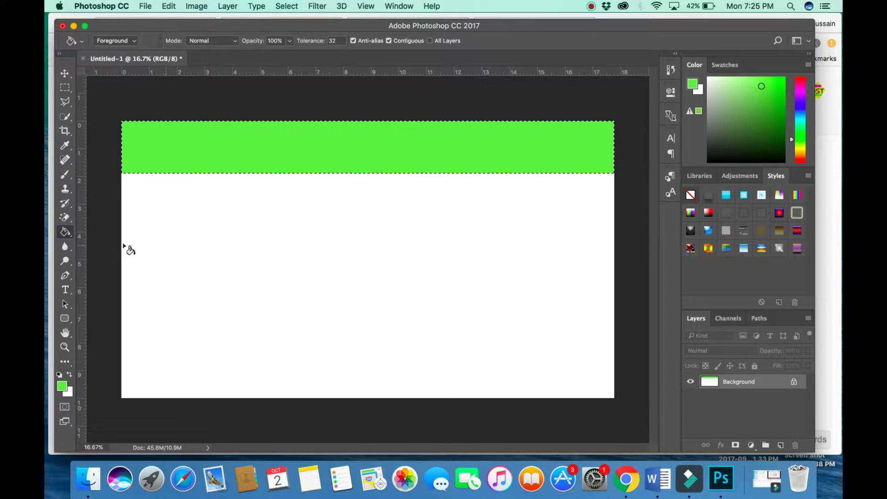
# Start a horizontal text layer inside the green strip and set its text color to black
pyautogui.click(65, 290)
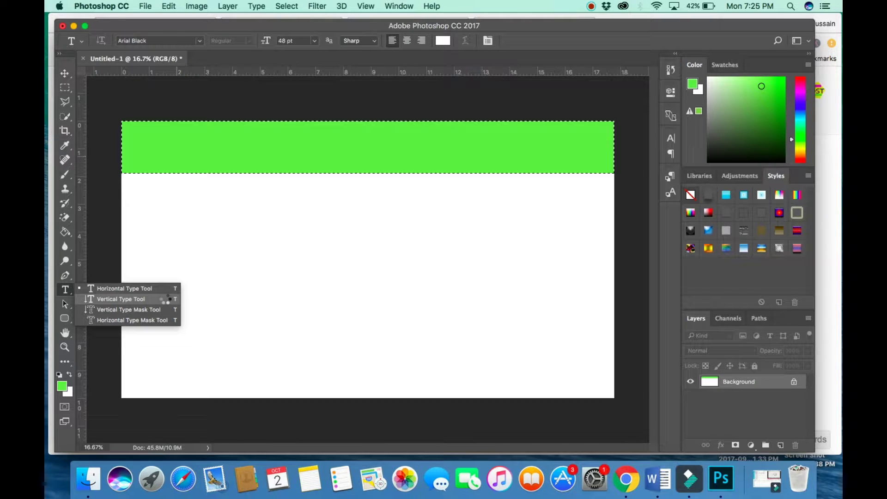
pyautogui.click(264, 152)
pyautogui.click(264, 152)
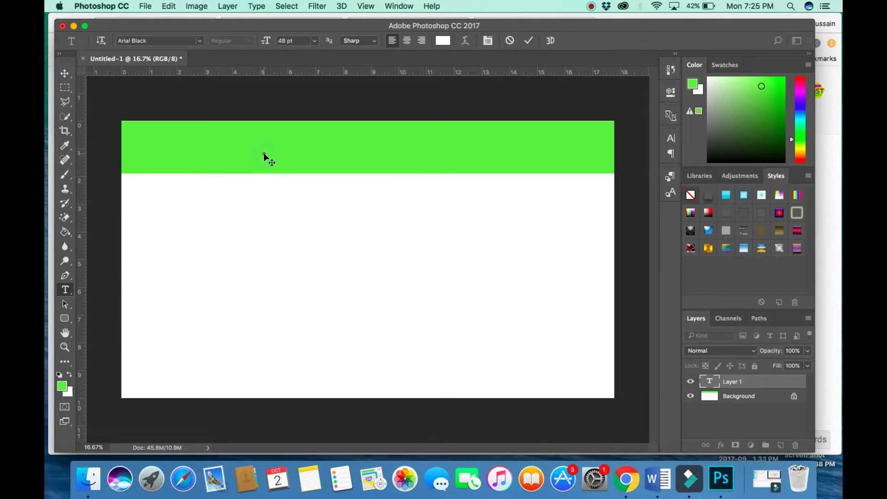
pyautogui.click(442, 41)
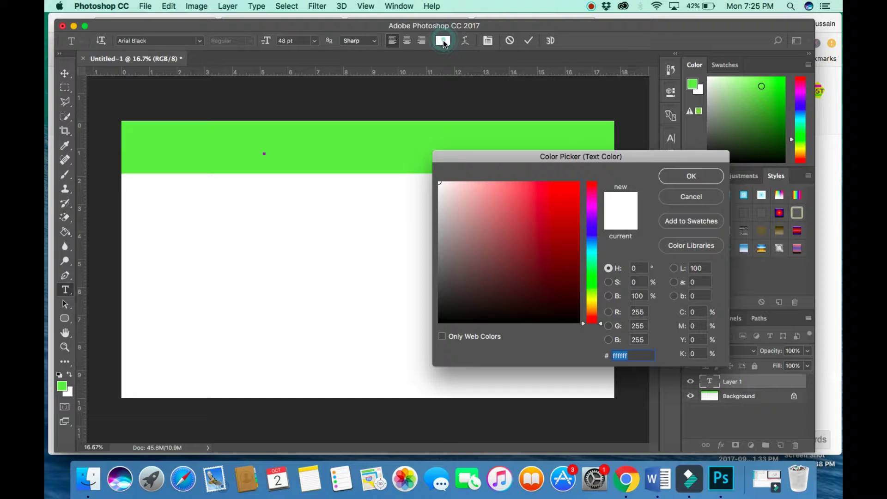
pyautogui.click(576, 320)
pyautogui.click(703, 178)
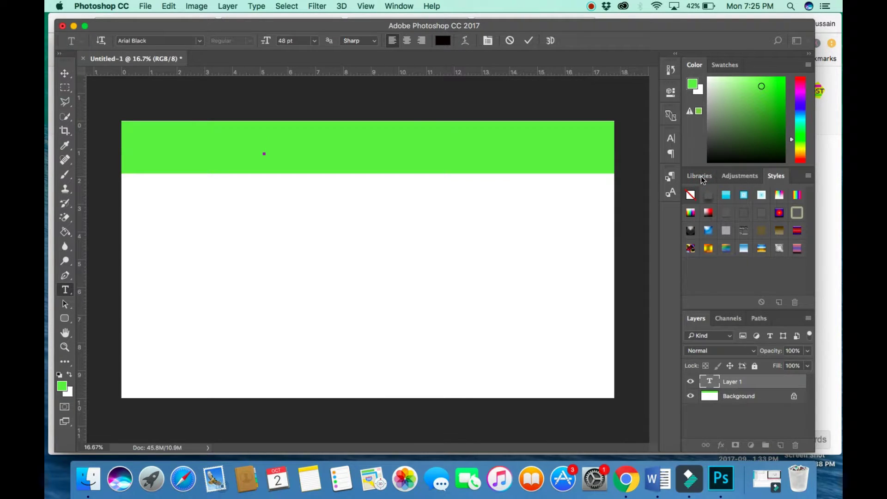
# Enter the title "How to Design Thumbnail 2017" on the text layer and commit it
pyautogui.write('How to Desgn')
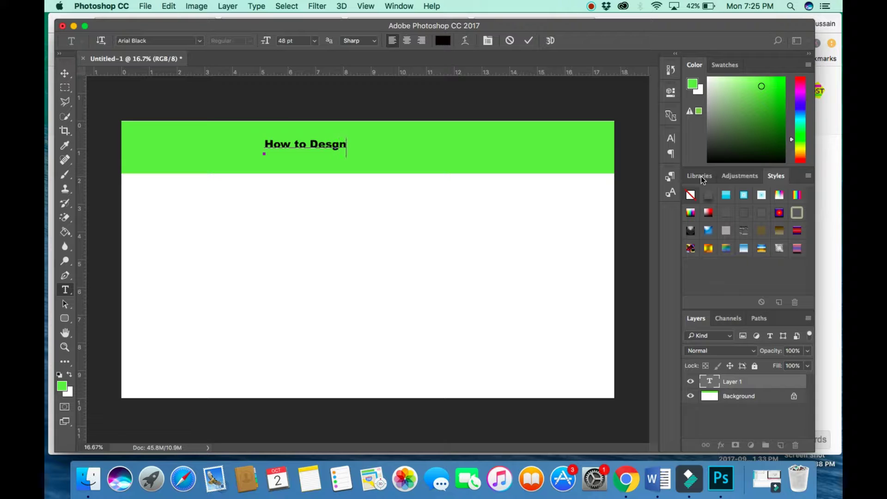
pyautogui.press('BackSpace')
pyautogui.press('BackSpace')
pyautogui.write('ign Thmum')
pyautogui.press('BackSpace')
pyautogui.press('BackSpace')
pyautogui.press('BackSpace')
pyautogui.write('umbnail')
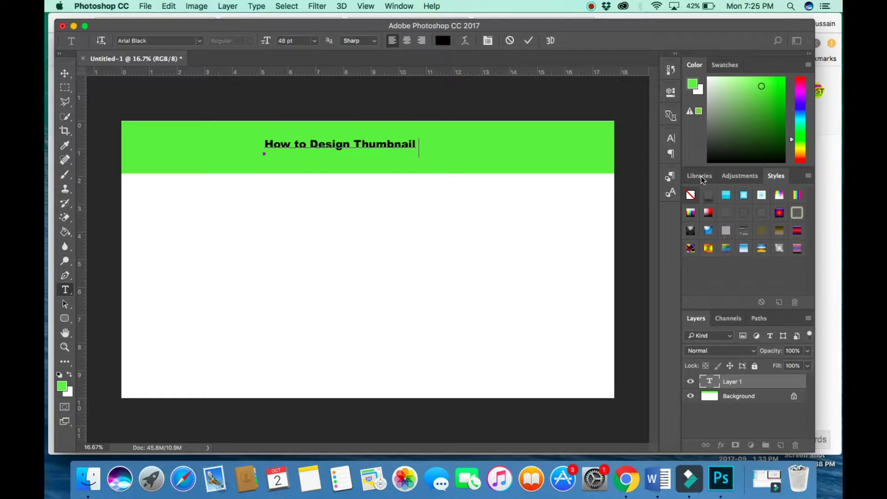
pyautogui.write(' 2017')
pyautogui.click(65, 74)
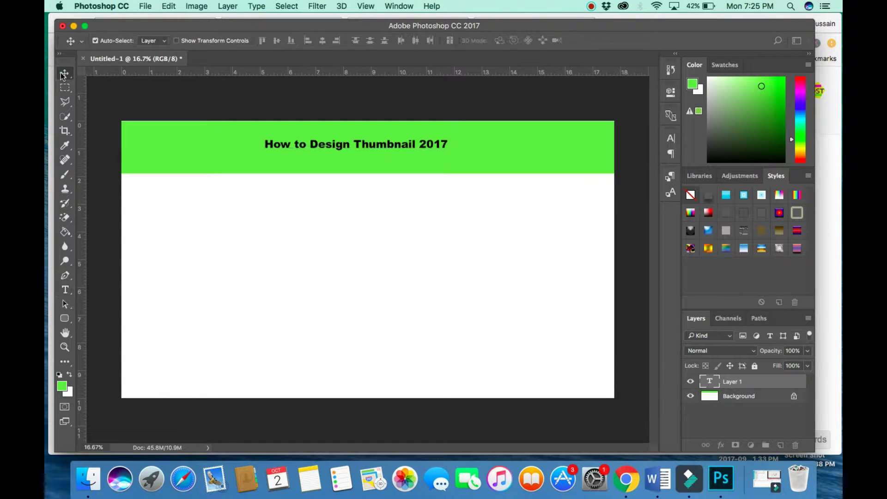
pyautogui.press('super')
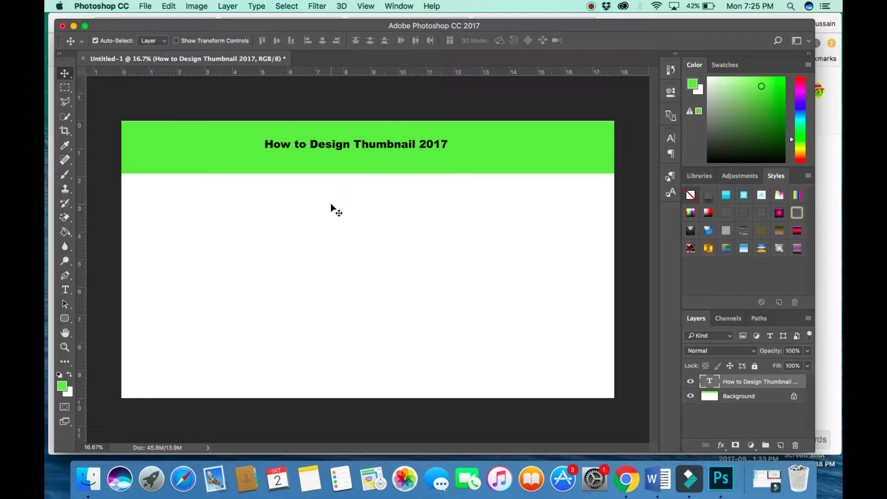
pyautogui.click(170, 6)
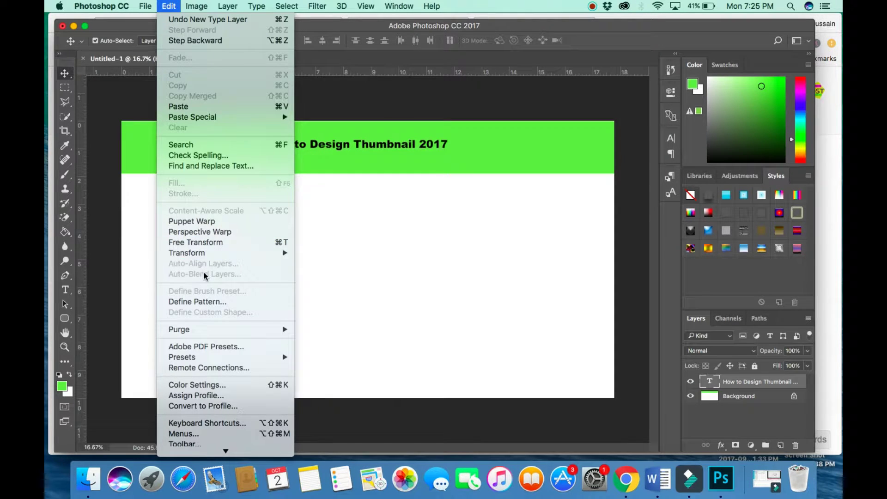
pyautogui.moveTo(134, 6)
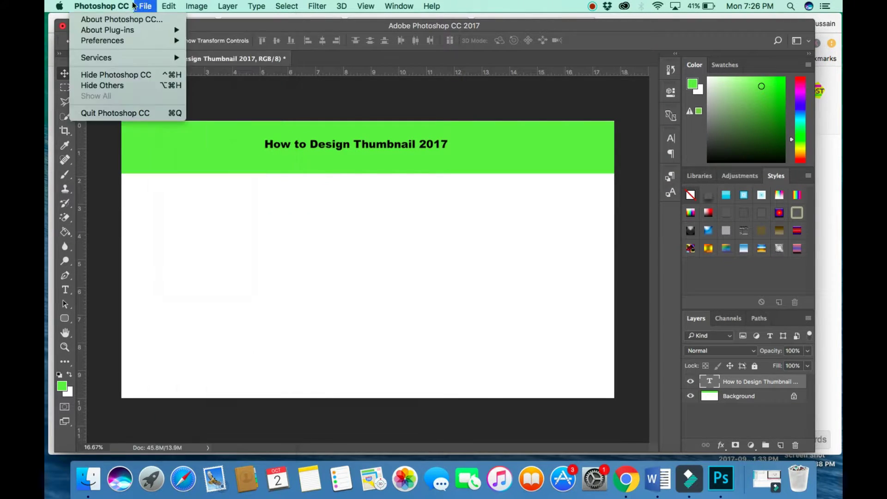
pyautogui.moveTo(198, 7)
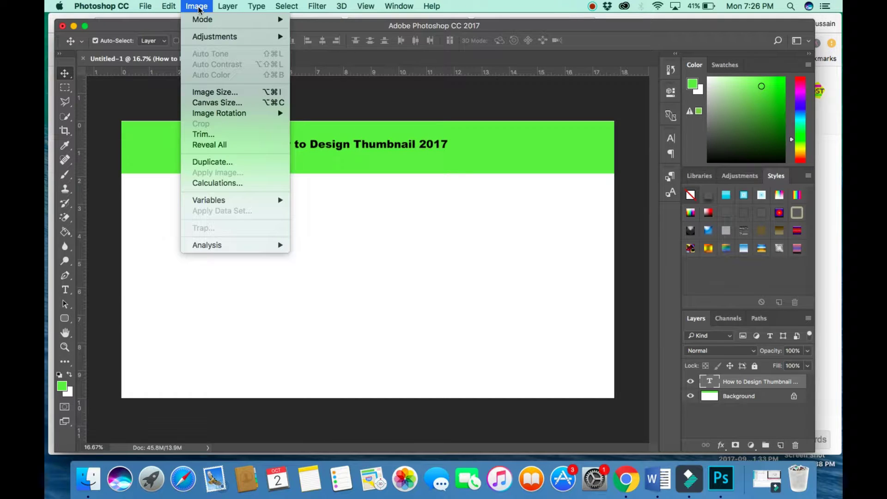
pyautogui.moveTo(168, 6)
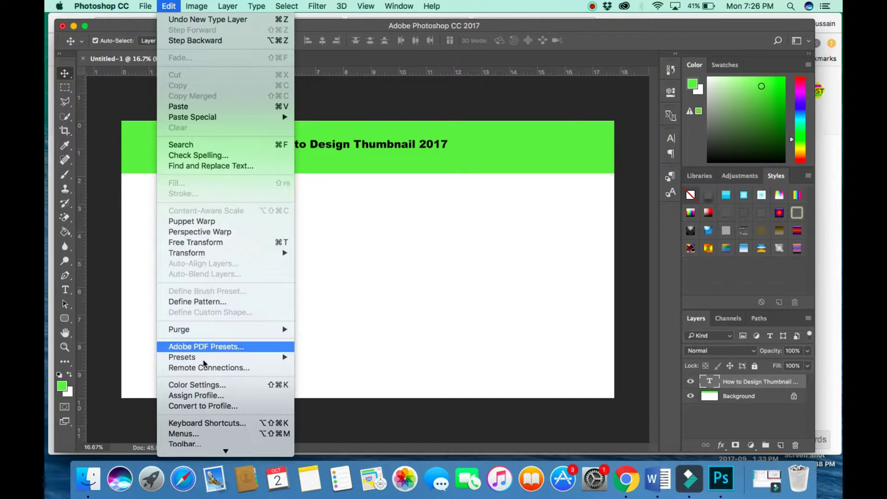
pyautogui.scroll(-1, 208, 393)
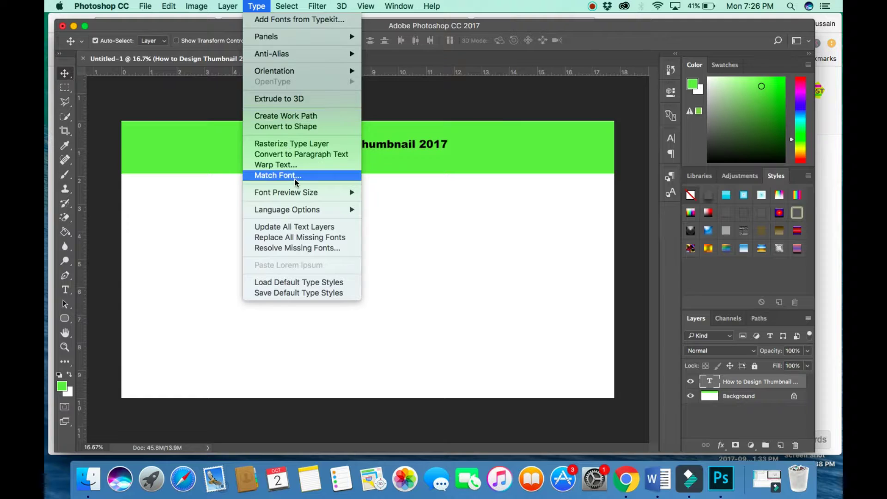
pyautogui.click(422, 147)
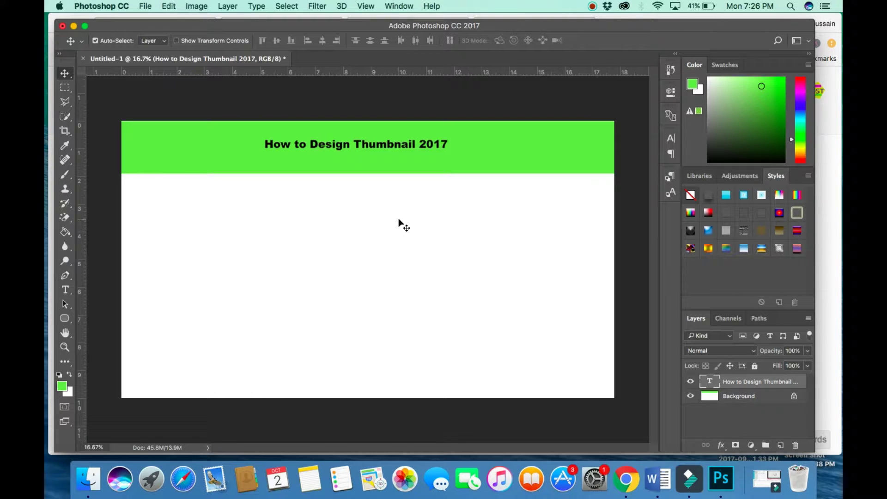
# Free-transform the title to about 248% width and 280% height so it fills the green header strip
pyautogui.press('super+t')
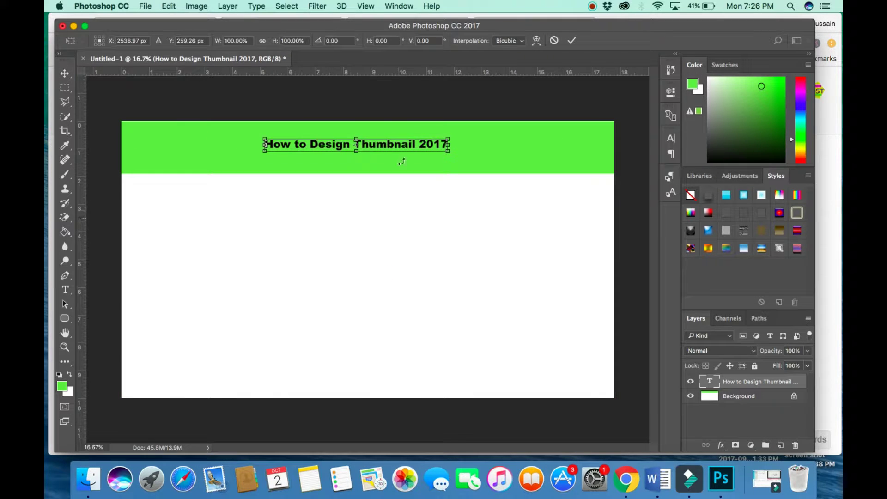
pyautogui.moveTo(261, 137); pyautogui.dragTo(131, 125)
pyautogui.moveTo(381, 142); pyautogui.dragTo(382, 149)
pyautogui.moveTo(449, 147); pyautogui.dragTo(603, 160)
pyautogui.moveTo(371, 163); pyautogui.dragTo(371, 169)
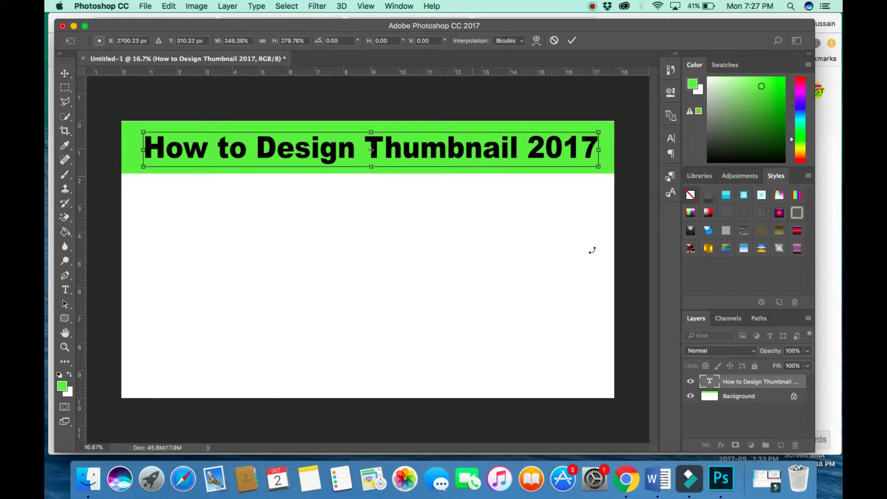
# Switch to Chrome, examine the existing video thumbnails on the YouTube channel's page, and return to Photoshop
pyautogui.click(633, 487)
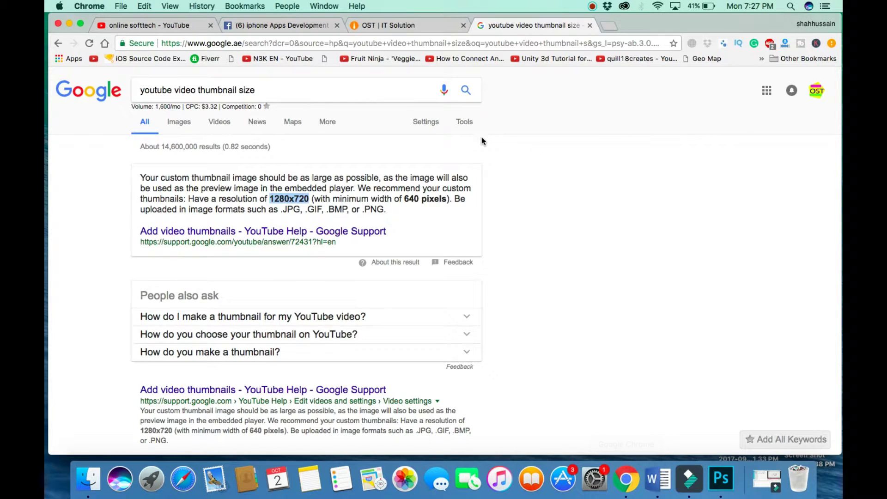
pyautogui.click(132, 29)
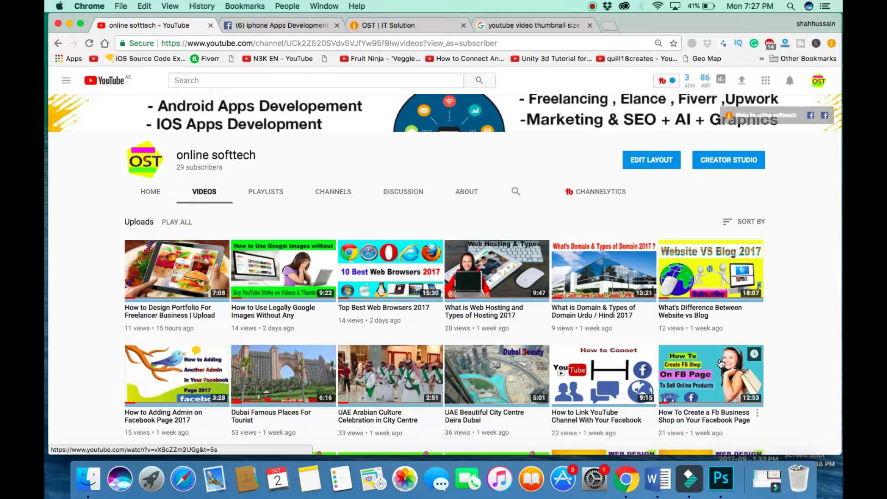
pyautogui.click(728, 482)
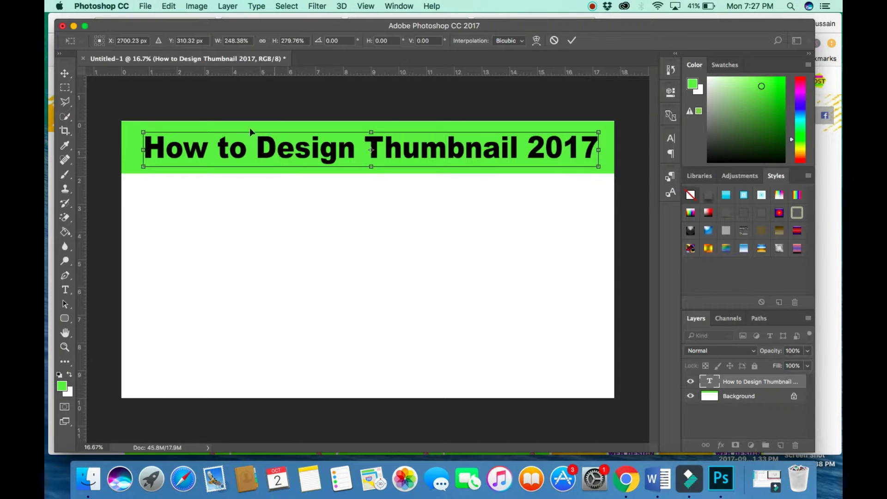
# Apply the pending transformation to the title text
pyautogui.click(64, 73)
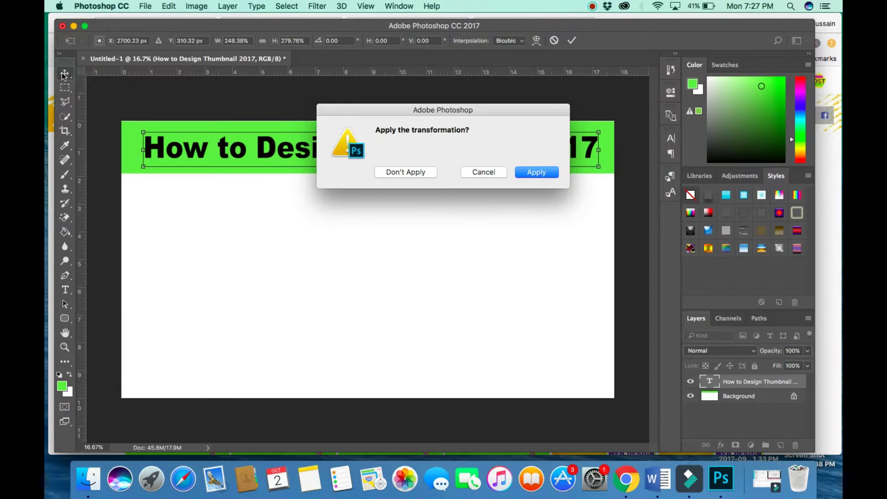
pyautogui.click(537, 172)
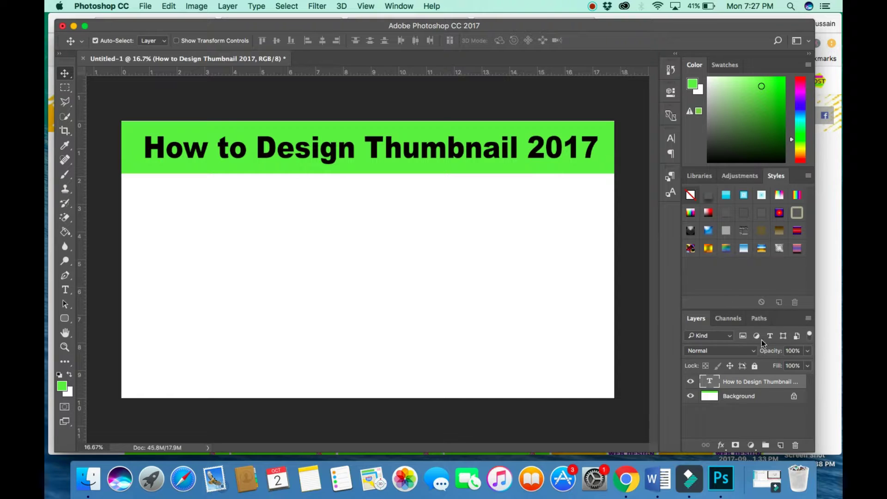
# Examine the title layer's Blending Options and leave the Layer Style settings without applying anything
pyautogui.rightClick(739, 383)
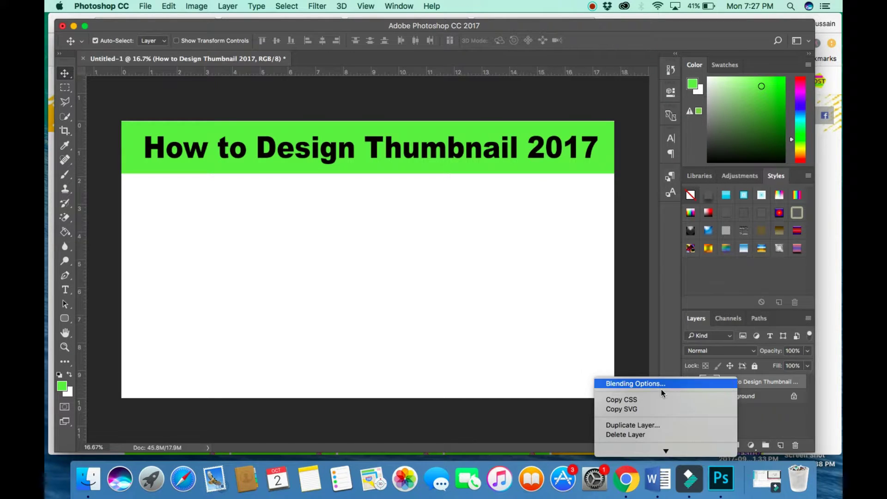
pyautogui.click(634, 385)
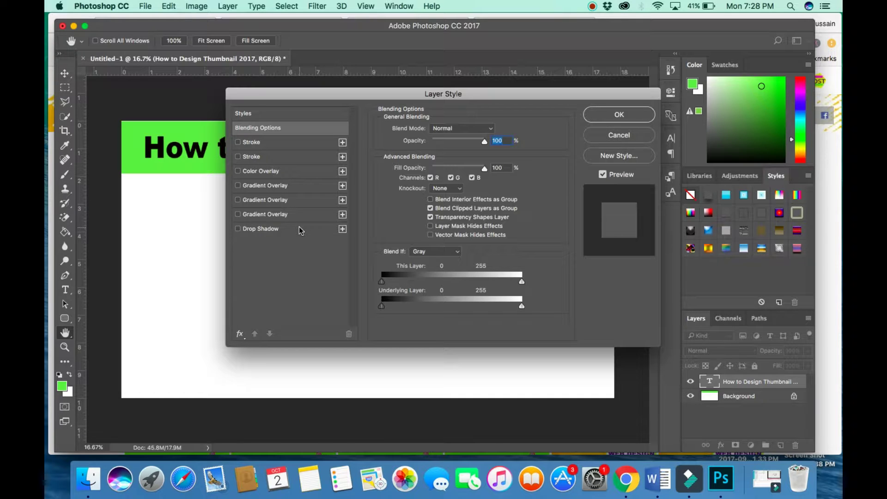
pyautogui.click(634, 137)
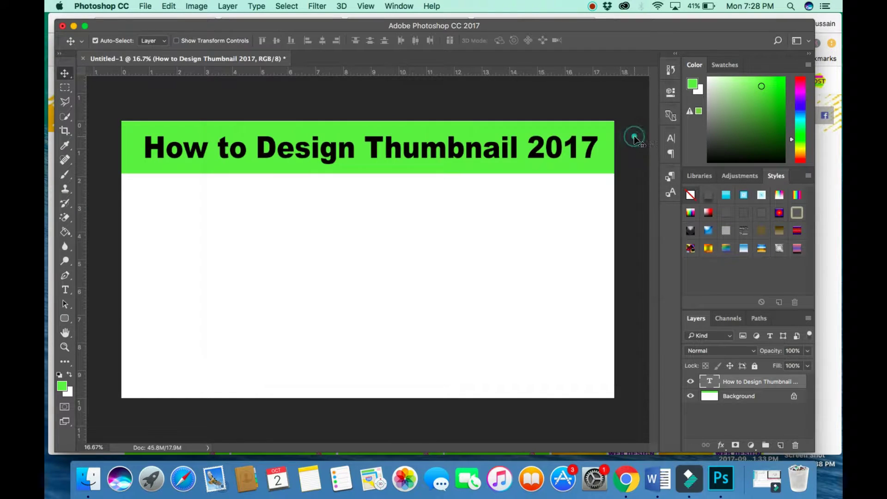
# Try several preset layer styles on the title, including Color Target (Button), and clear the style from the layer
pyautogui.click(780, 213)
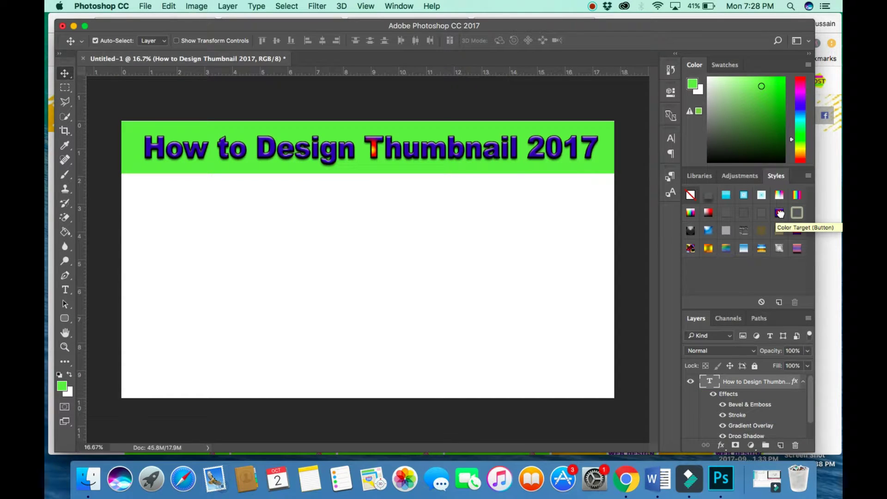
pyautogui.click(740, 250)
pyautogui.click(727, 249)
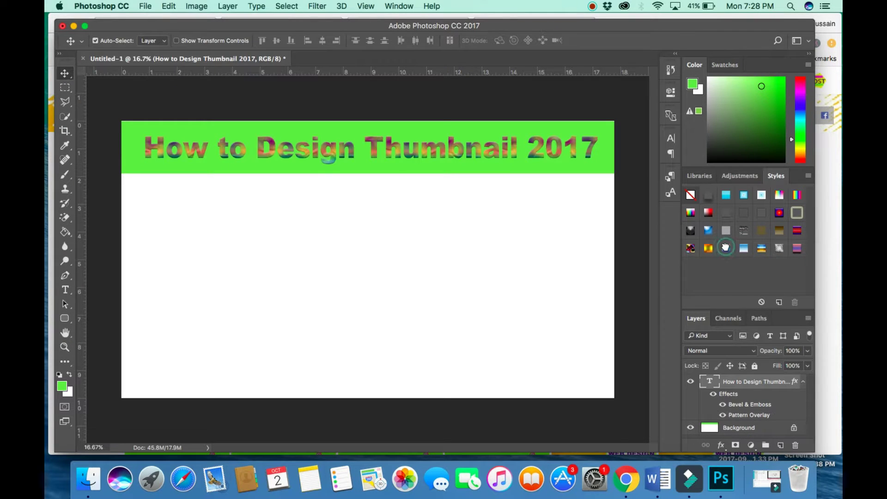
pyautogui.click(708, 232)
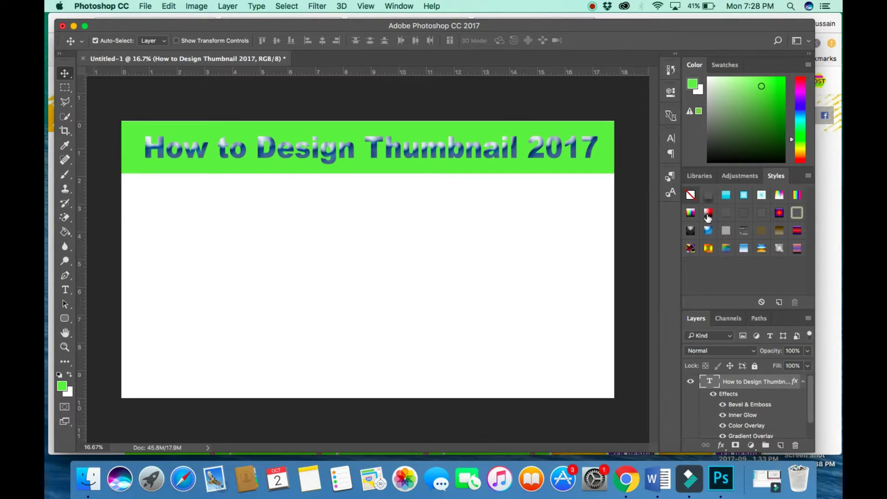
pyautogui.click(708, 213)
pyautogui.click(763, 250)
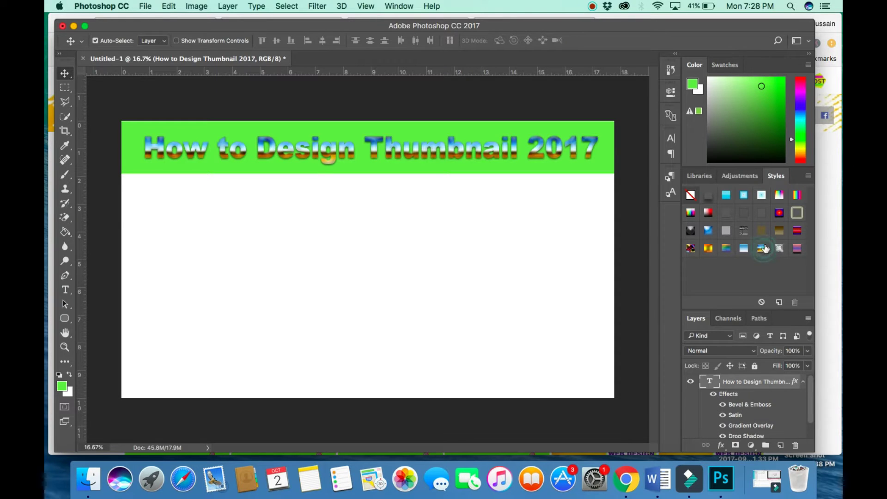
pyautogui.click(690, 195)
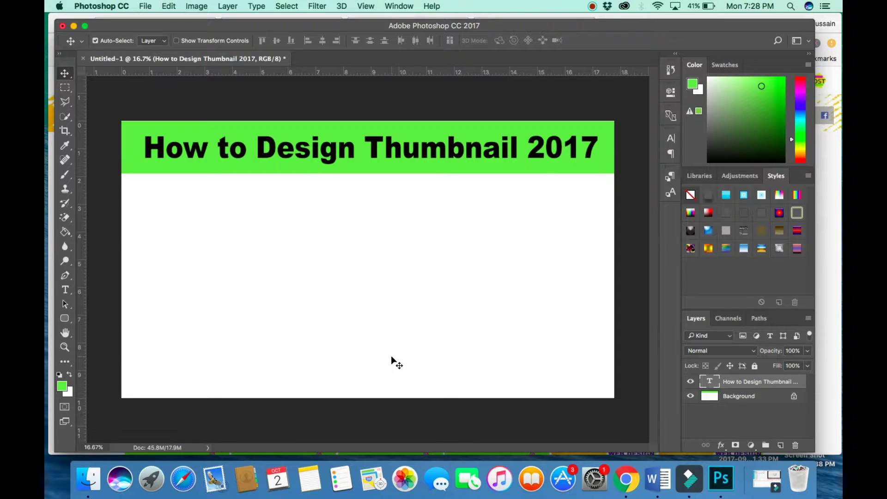
# Switch to Chrome and search Google Images for "latest technologies 2017"
pyautogui.click(626, 479)
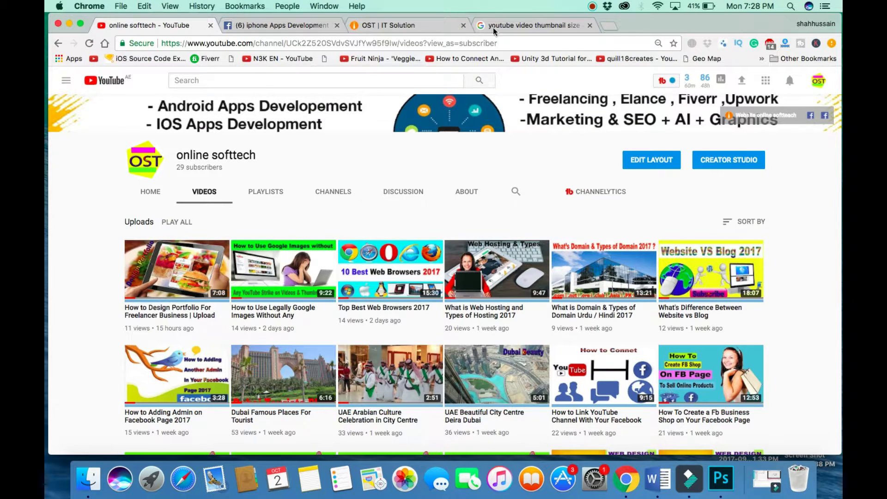
pyautogui.click(507, 25)
pyautogui.click(328, 90)
pyautogui.press('super+a')
pyautogui.press('BackSpace')
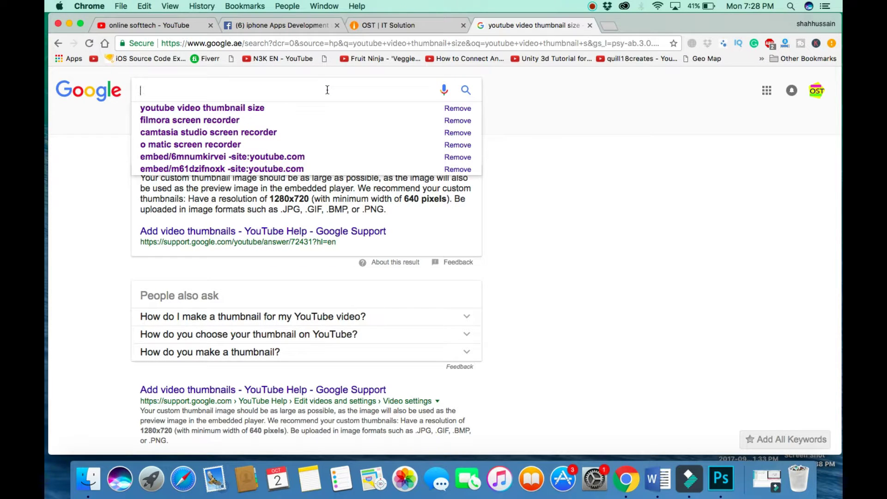
pyautogui.write('Latest ')
pyautogui.write('Tec')
pyautogui.press('BackSpace')
pyautogui.write('chn')
pyautogui.press('Down')
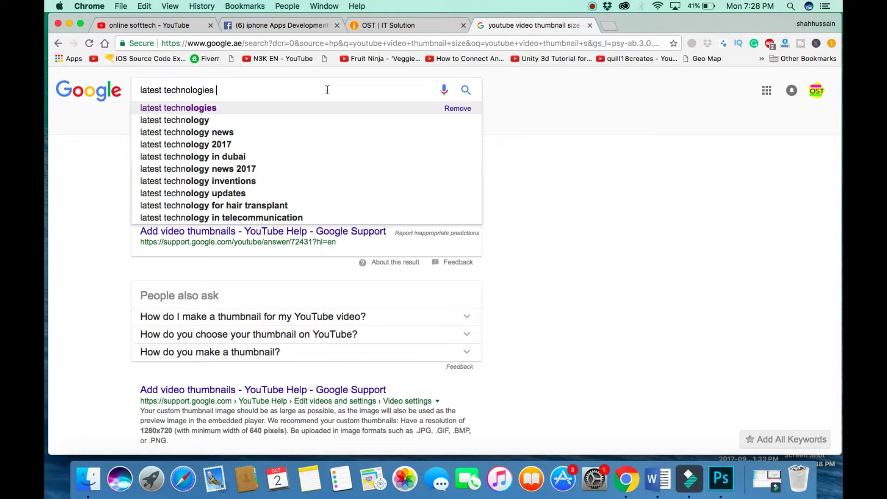
pyautogui.press('Down')
pyautogui.press('Return')
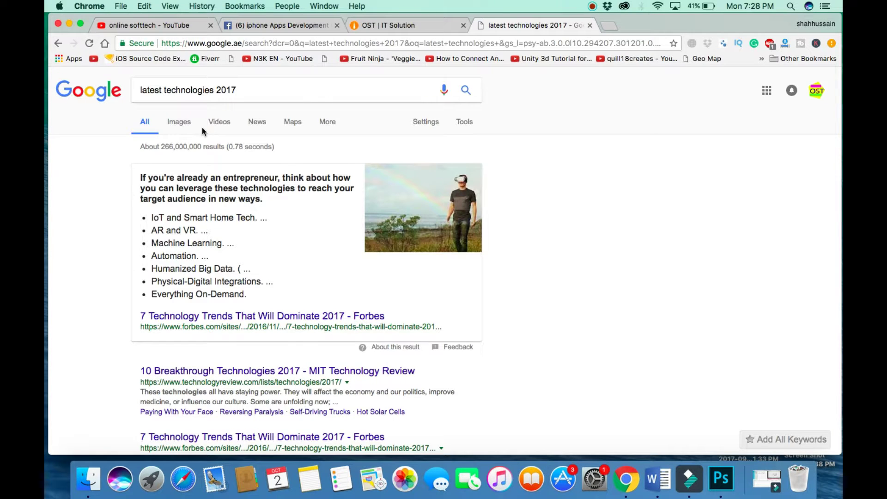
pyautogui.click(185, 124)
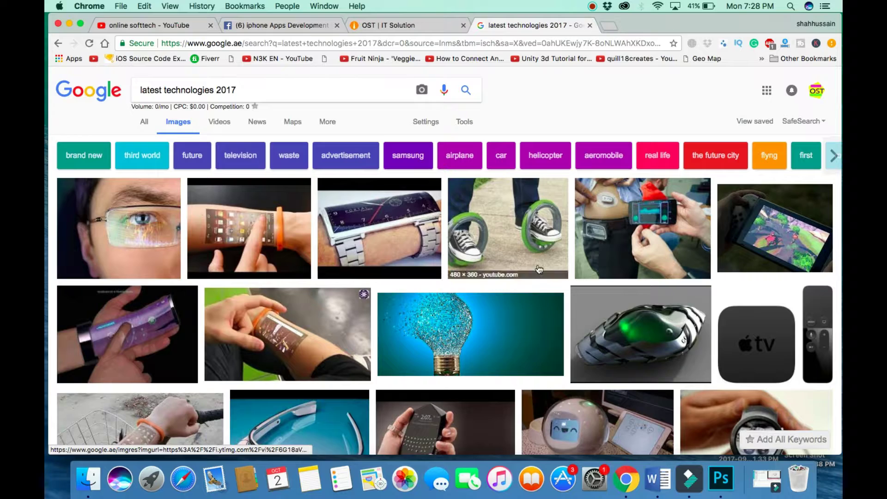
# Find the white futuristic car image from "The best tech of CES 2017" and save it as a JPEG in Downloads
pyautogui.scroll(-3, 536, 291)
pyautogui.scroll(-5, 508, 277)
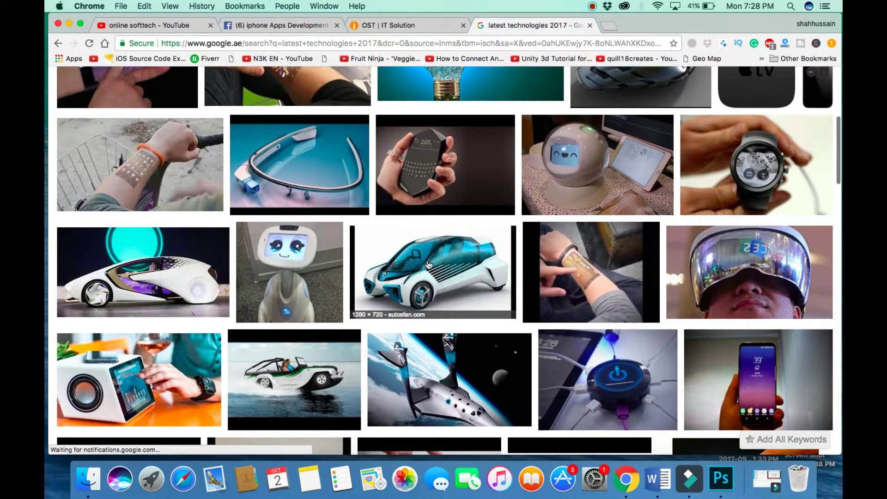
pyautogui.click(181, 278)
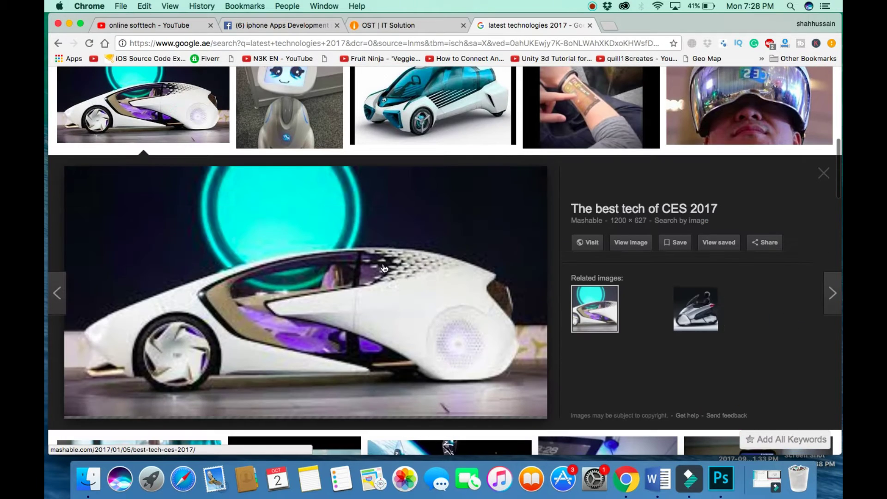
pyautogui.rightClick(407, 279)
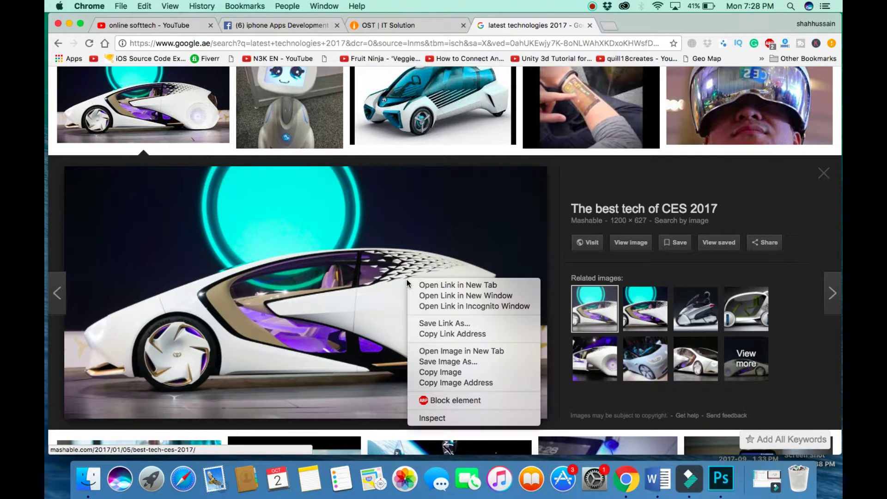
pyautogui.click(437, 362)
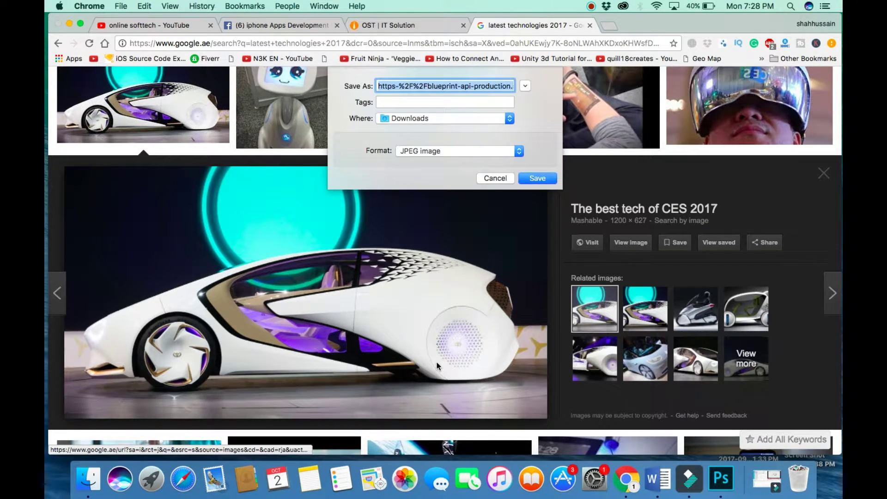
pyautogui.click(538, 178)
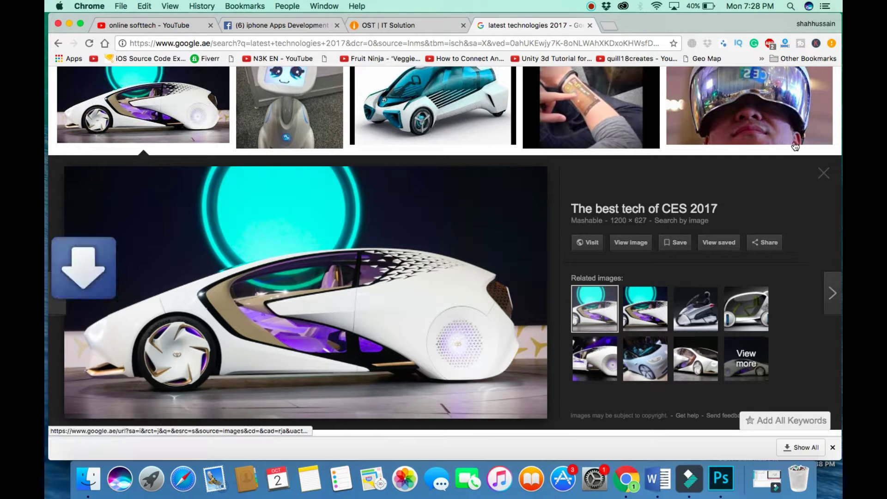
# Close the car preview, open the image of the blue cup with a charging phone, and save it to the computer
pyautogui.click(814, 180)
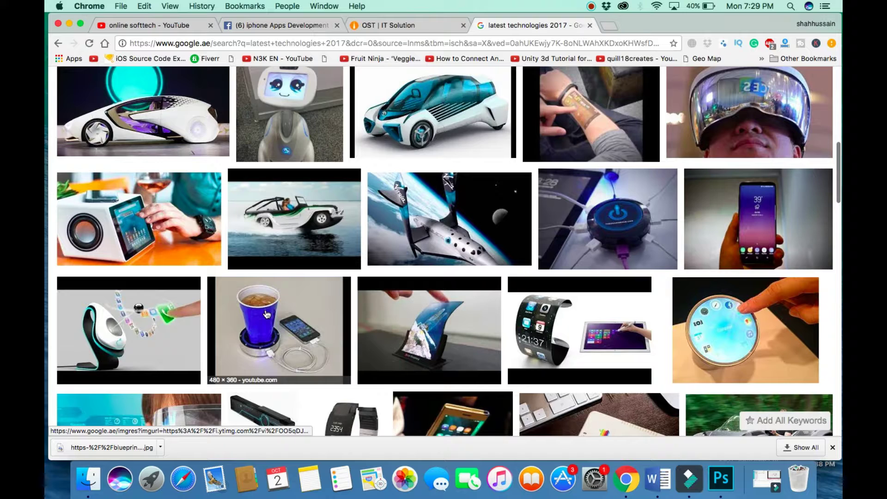
pyautogui.click(267, 315)
pyautogui.rightClick(335, 309)
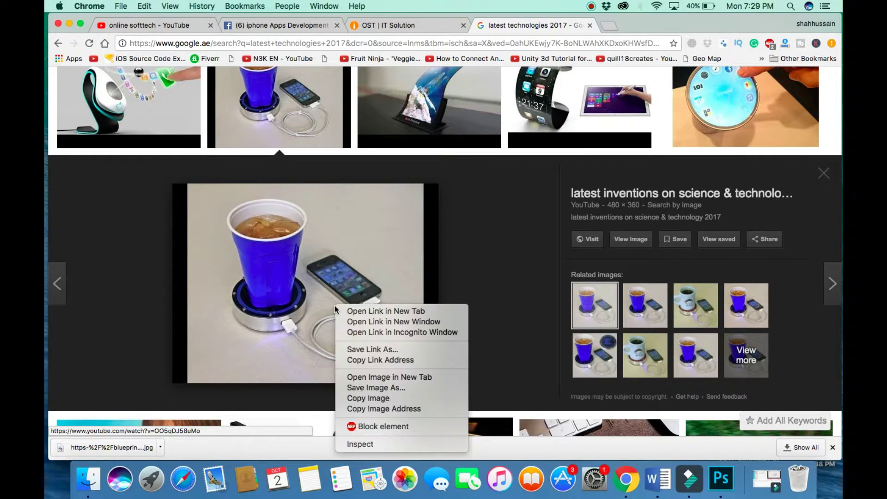
pyautogui.click(377, 390)
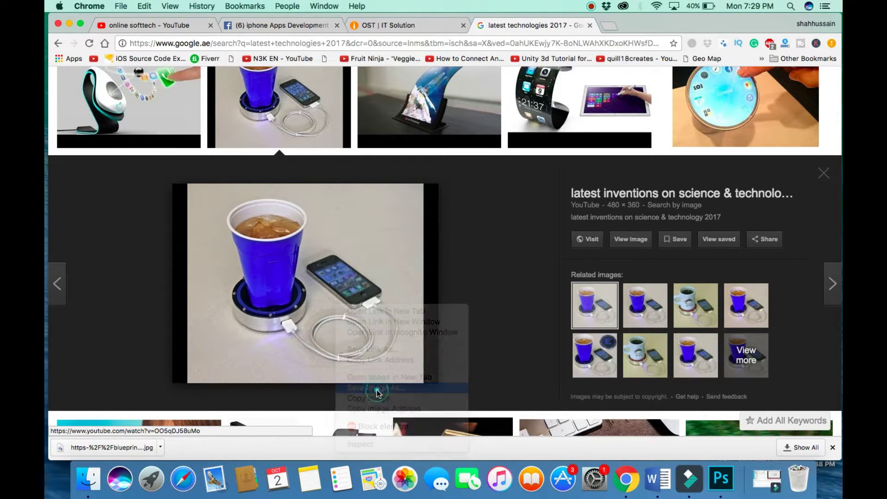
pyautogui.click(539, 178)
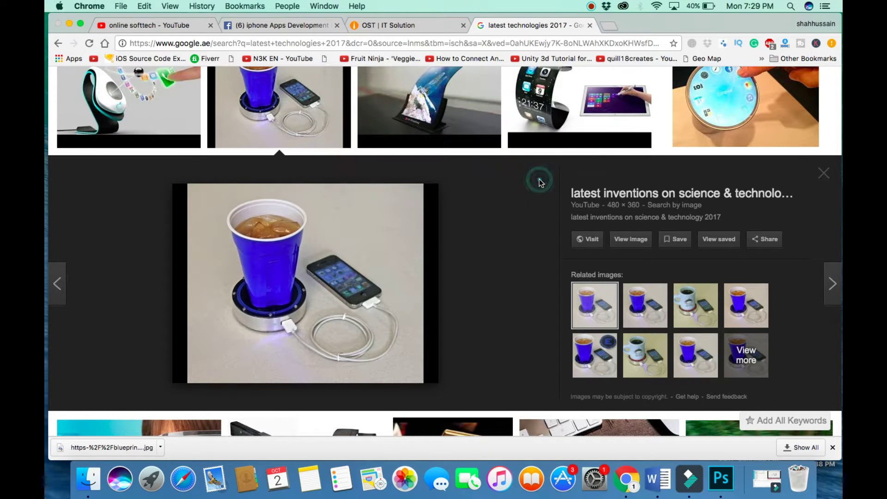
# Return to Photoshop and open the saved car and blue cup images from the Downloads folder
pyautogui.click(721, 479)
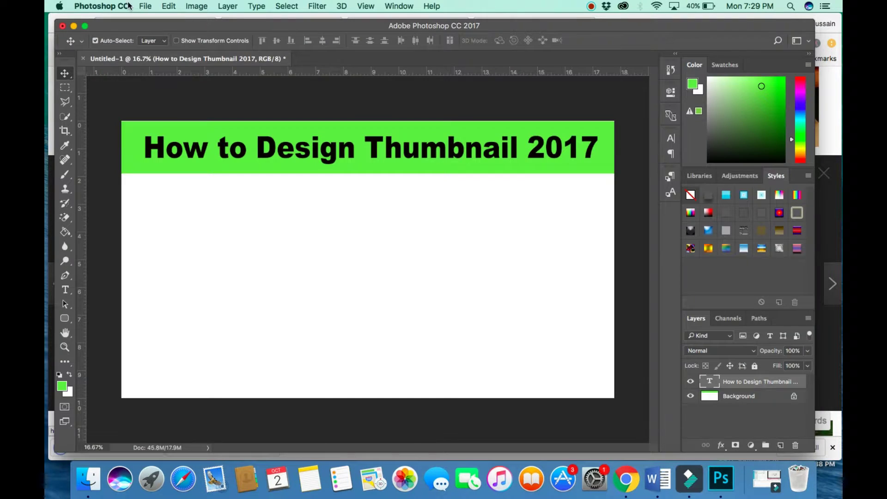
pyautogui.click(145, 6)
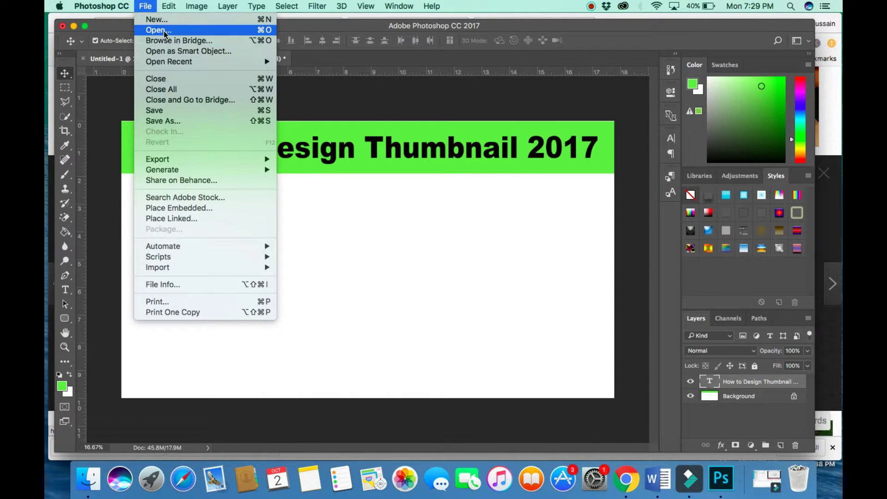
pyautogui.click(164, 31)
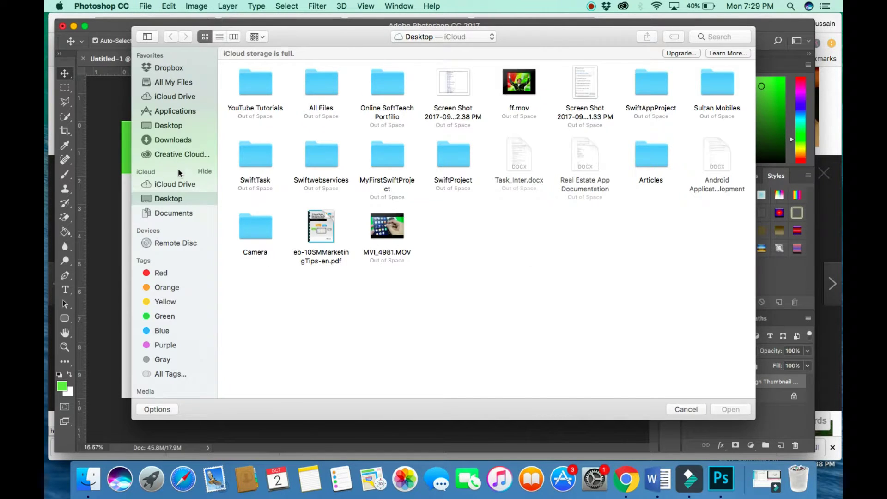
pyautogui.click(171, 140)
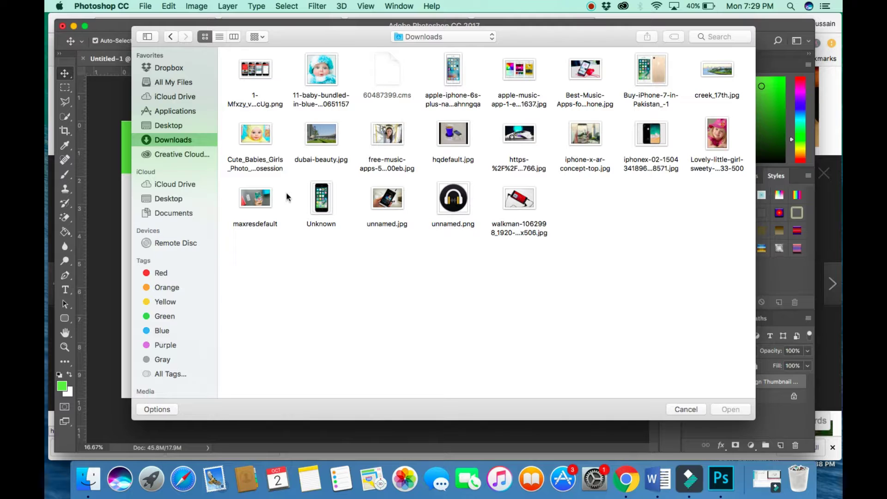
pyautogui.moveTo(543, 132); pyautogui.dragTo(453, 141)
pyautogui.click(727, 408)
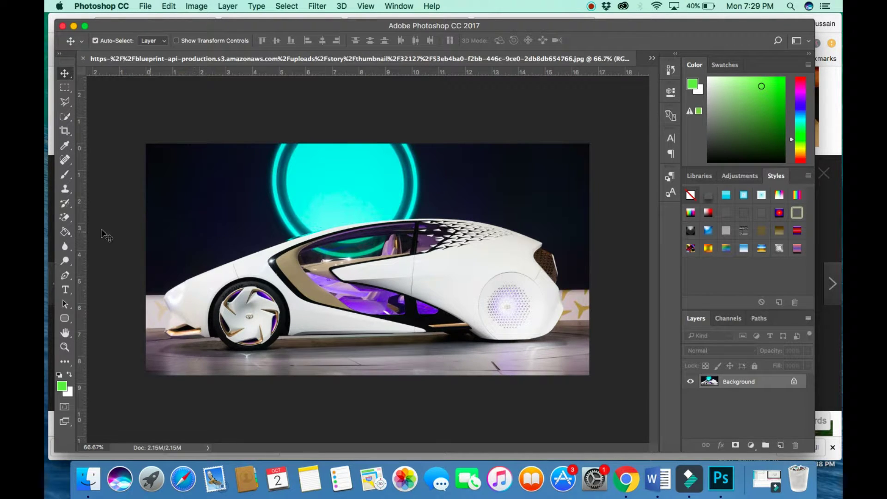
# Erase the dark background on both sides of the turquoise circle in the car image with the Magic Eraser
pyautogui.click(65, 217)
pyautogui.click(182, 199)
pyautogui.click(451, 196)
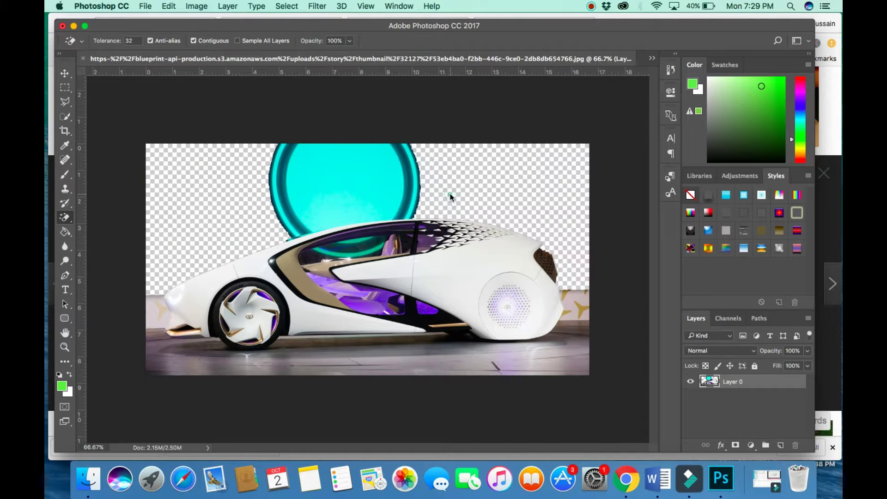
# Select the whole cut-out car image with the Rectangular Marquee and copy it into the Untitled-1 thumbnail document
pyautogui.click(560, 350)
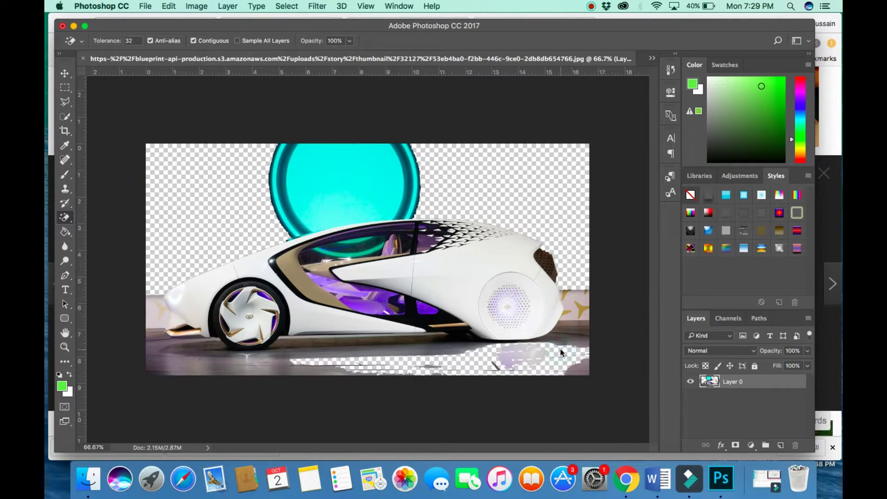
pyautogui.press('super+z')
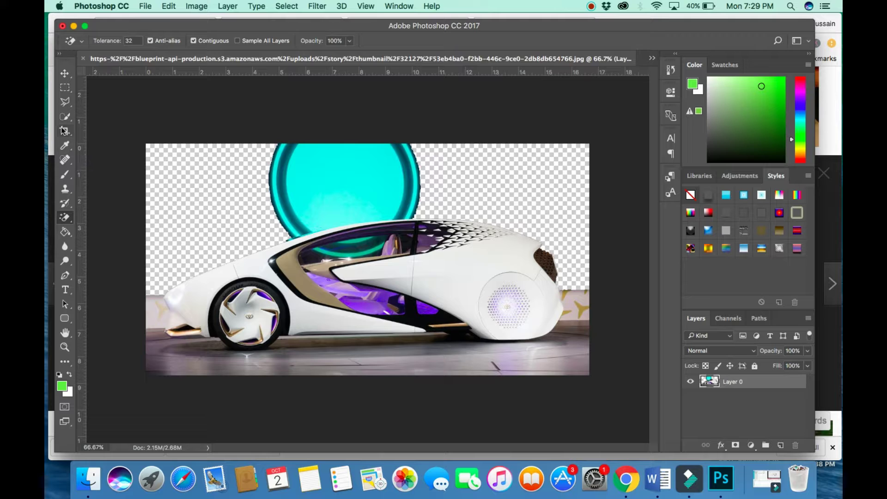
pyautogui.click(65, 88)
pyautogui.moveTo(146, 144); pyautogui.dragTo(589, 380)
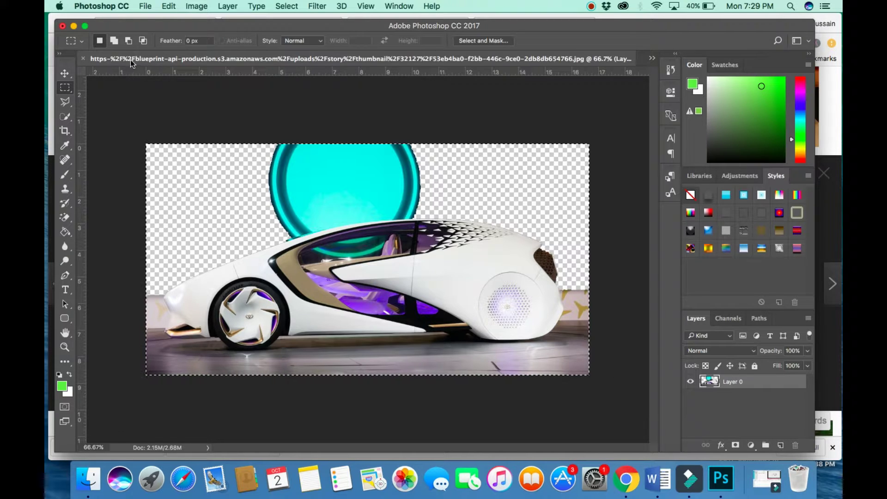
pyautogui.click(648, 58)
pyautogui.click(554, 59)
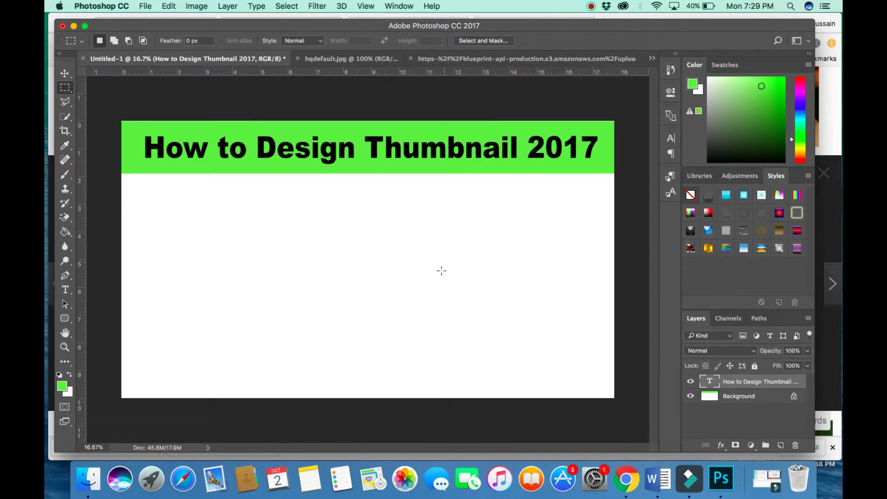
pyautogui.press('super+v')
# Scale the pasted car to about 299.5% width and 387% height, fit it against the thumbnail's left edge below the green header, and apply the transformation
pyautogui.press('super+t')
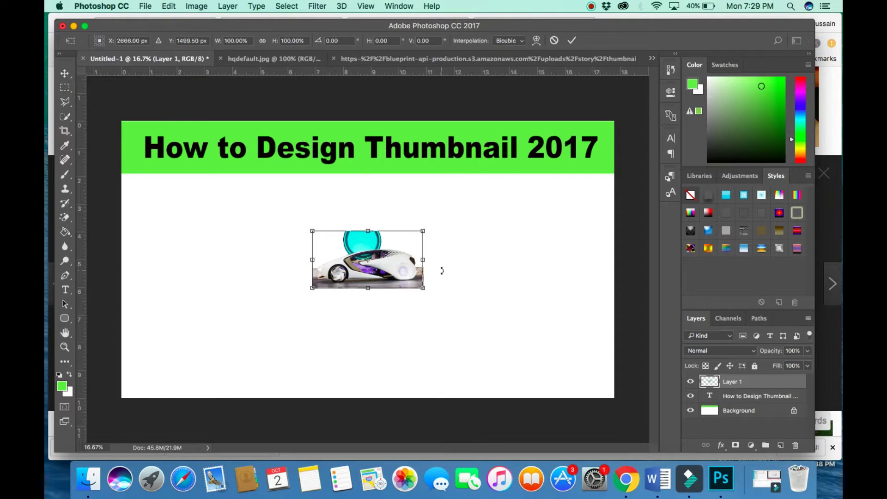
pyautogui.moveTo(311, 230); pyautogui.dragTo(242, 174)
pyautogui.moveTo(354, 240); pyautogui.dragTo(257, 340)
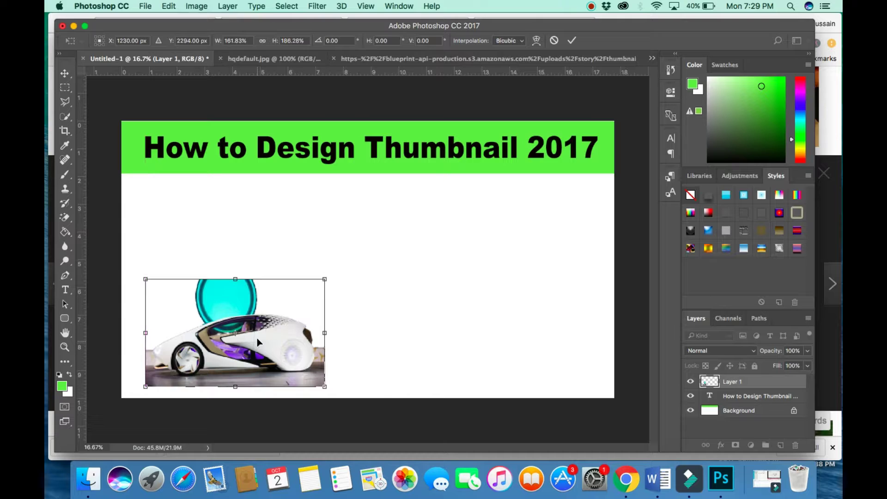
pyautogui.moveTo(236, 279); pyautogui.dragTo(216, 198)
pyautogui.moveTo(346, 291); pyautogui.dragTo(456, 290)
pyautogui.moveTo(372, 299); pyautogui.dragTo(358, 277)
pyautogui.moveTo(130, 366); pyautogui.dragTo(115, 400)
pyautogui.moveTo(434, 287); pyautogui.dragTo(454, 287)
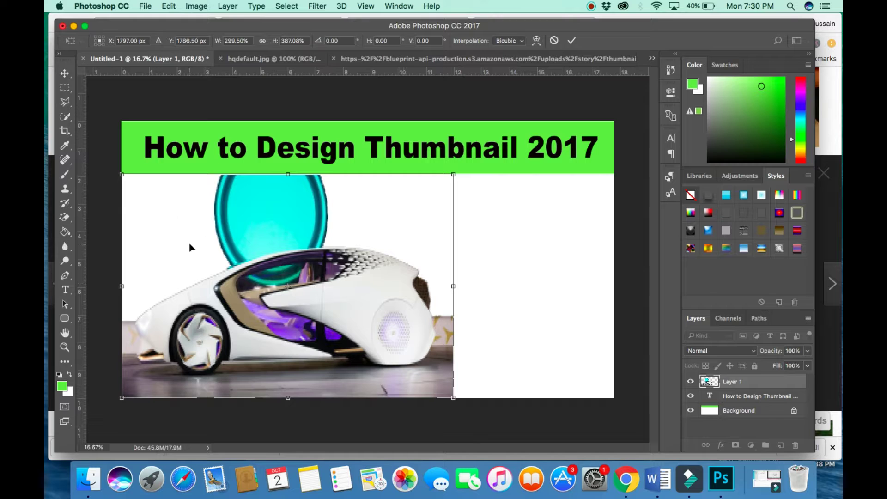
pyautogui.click(65, 74)
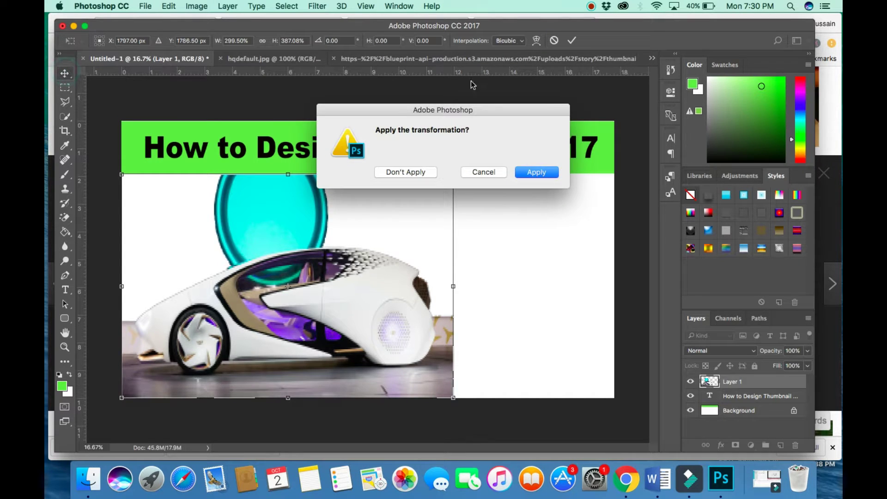
pyautogui.click(538, 174)
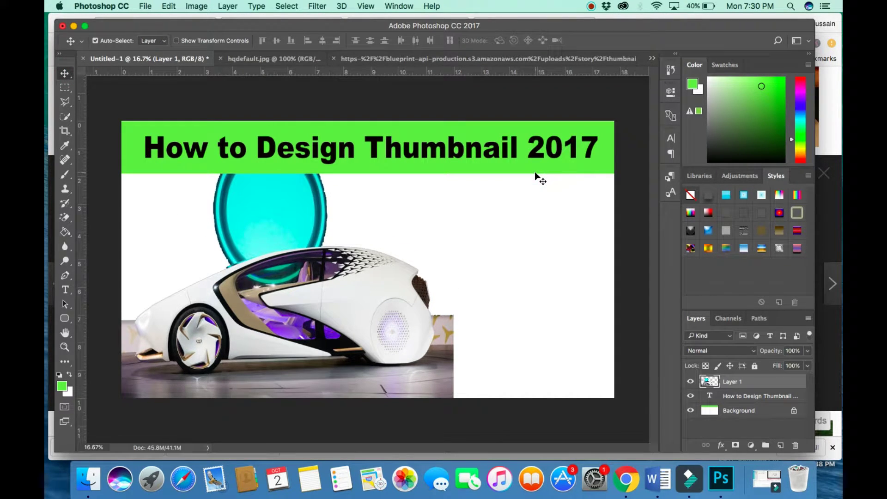
# Close the car source image without saving its changes and bring up the blue cup image hqdefault.jpg
pyautogui.click(434, 58)
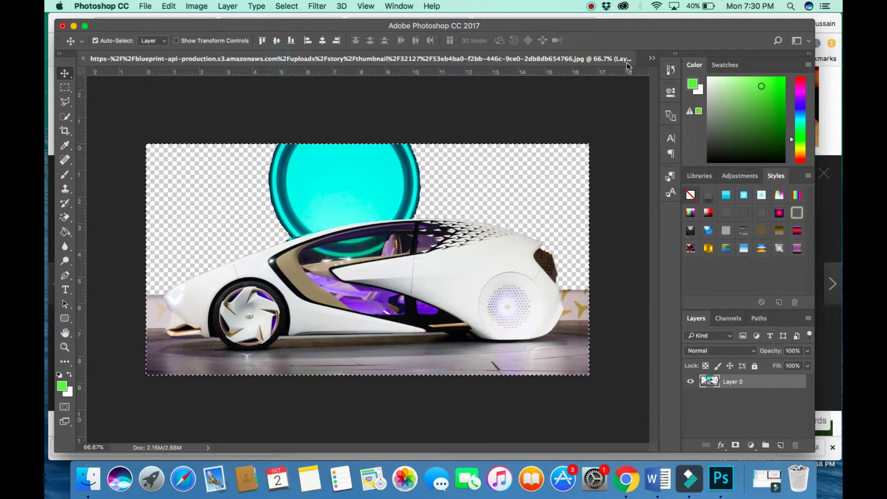
pyautogui.click(83, 58)
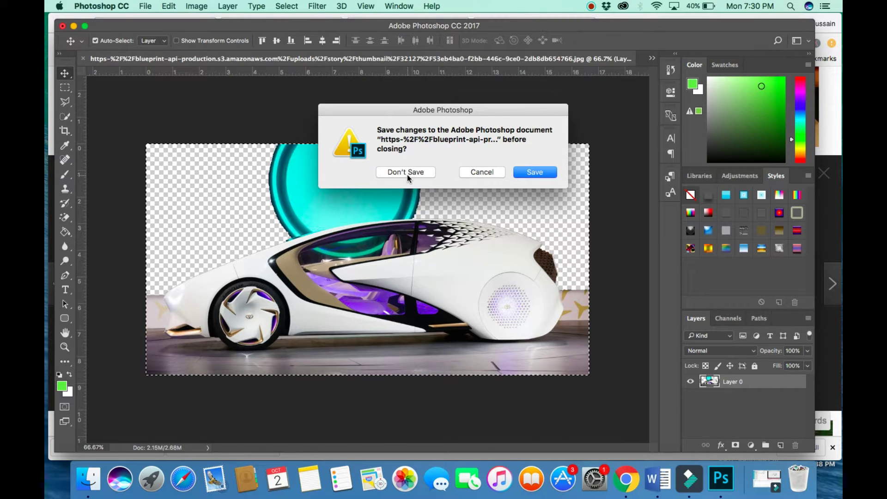
pyautogui.click(407, 173)
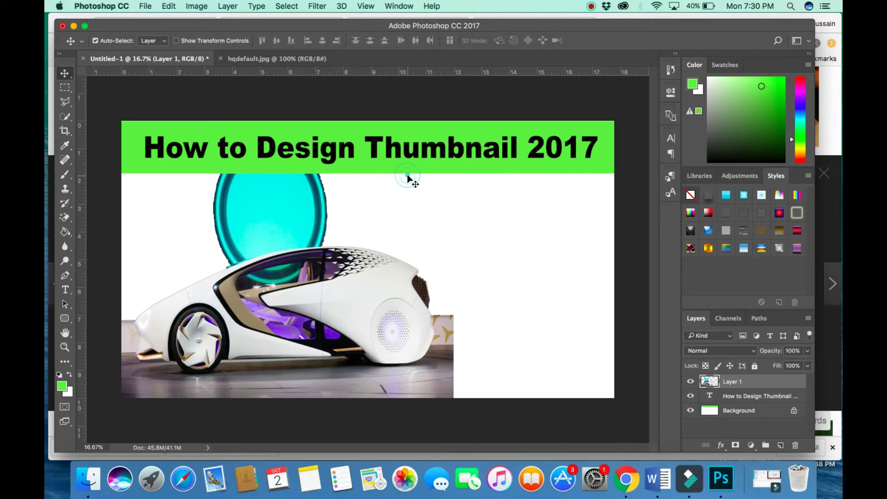
pyautogui.click(265, 58)
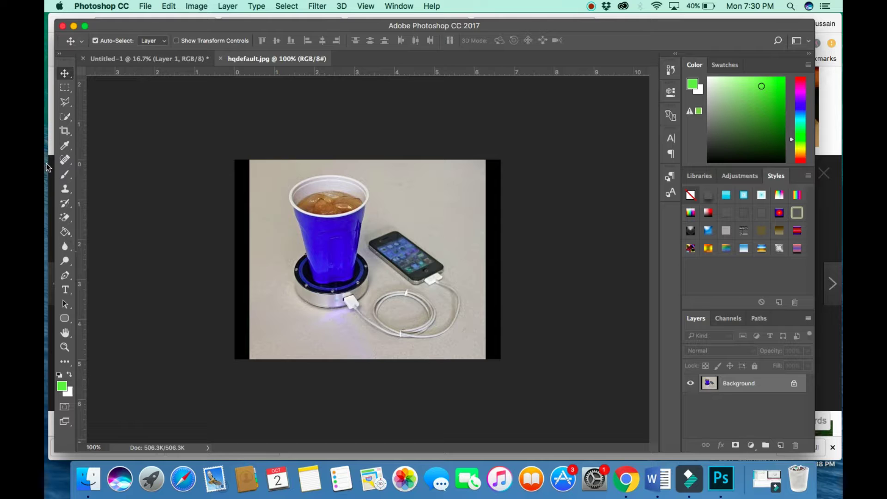
pyautogui.click(65, 218)
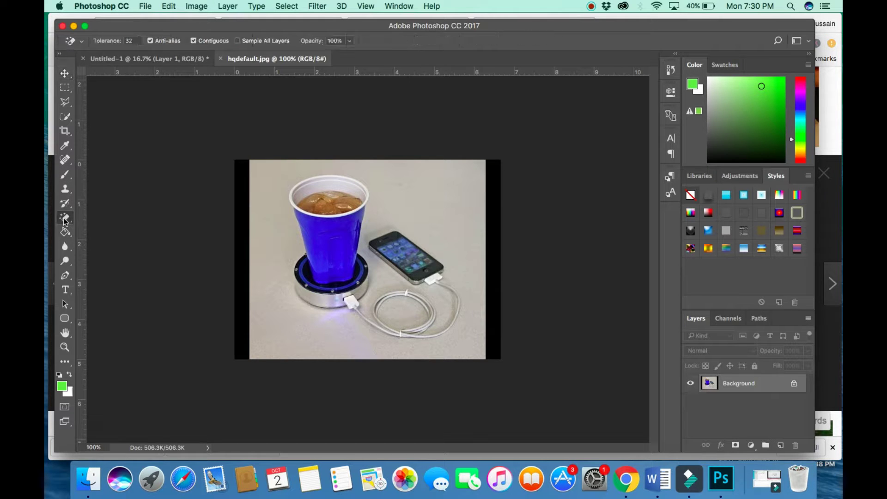
pyautogui.click(275, 305)
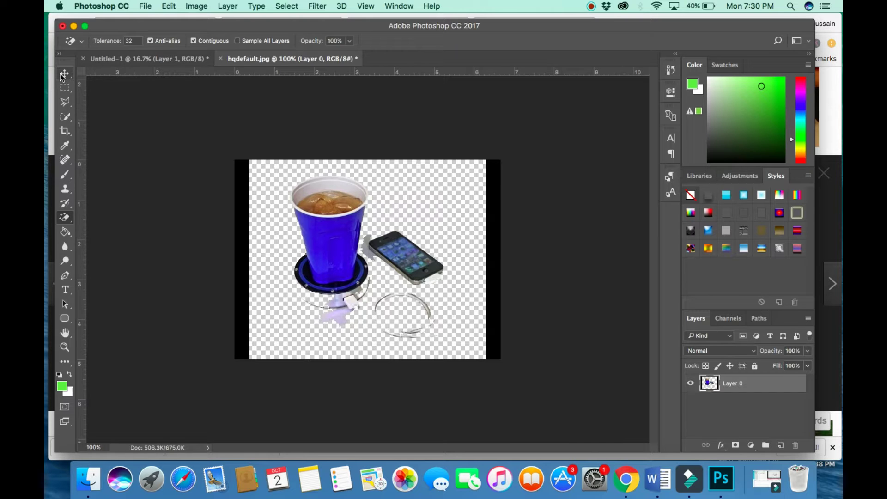
pyautogui.press('super+z')
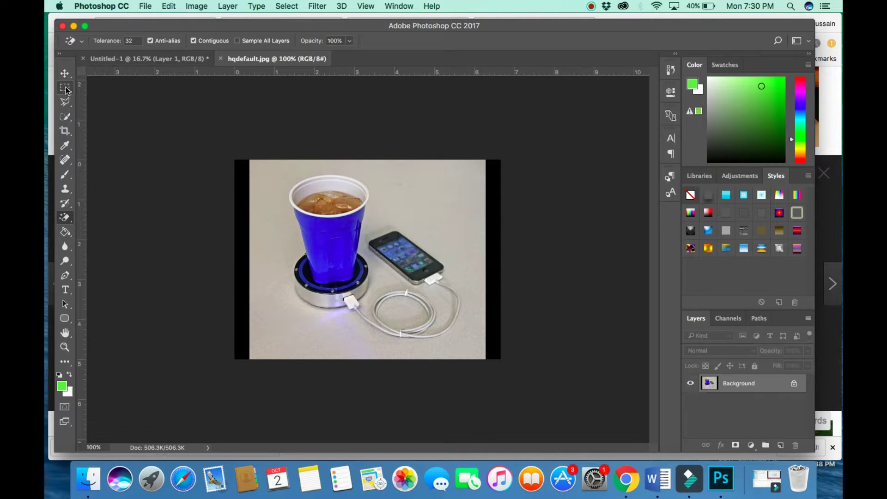
# Copy the rectangular area with the cup and phone, excluding the black side bars, and paste it into the Untitled-1 thumbnail
pyautogui.click(66, 88)
pyautogui.moveTo(261, 159); pyautogui.dragTo(485, 359)
pyautogui.press('super+c')
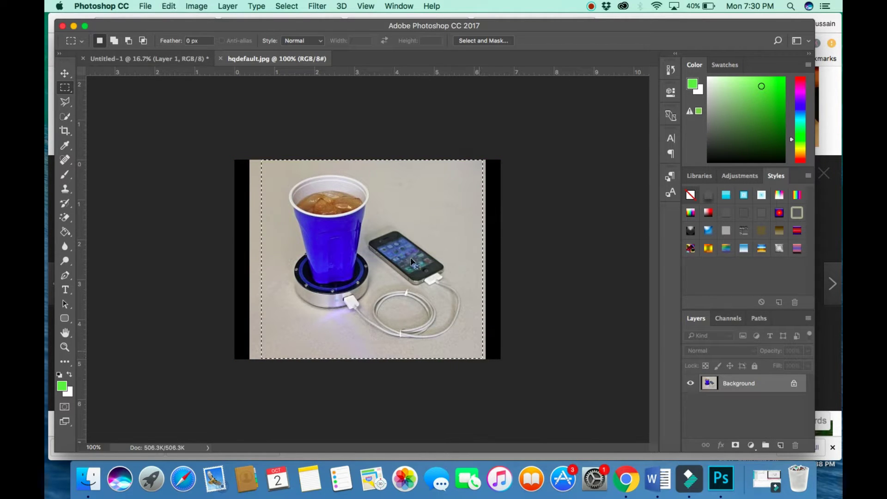
pyautogui.click(178, 59)
pyautogui.press('super+v')
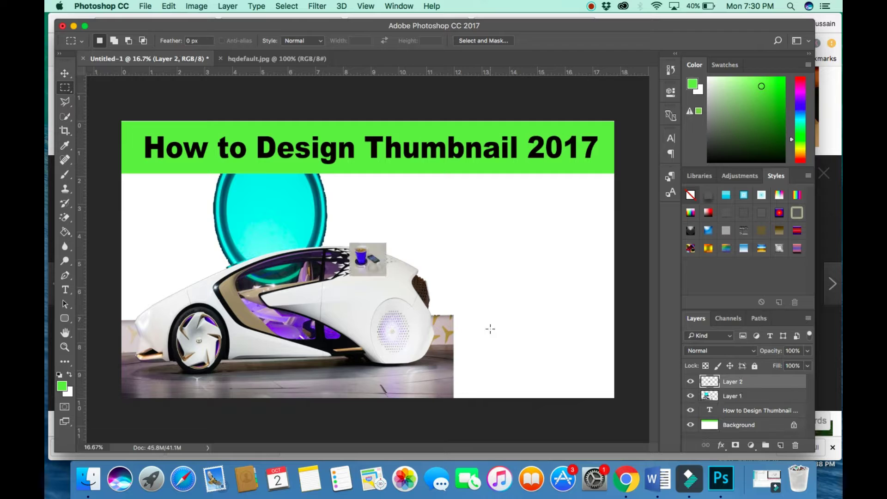
# Scale the cup image to about 483% width and 590% height, fit it into the thumbnail's lower-right corner beside the car, and apply the transformation
pyautogui.press('super+t')
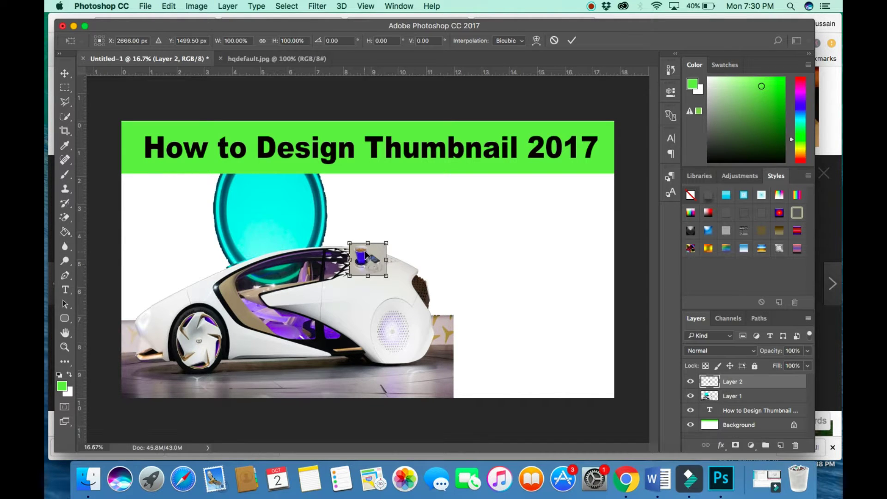
pyautogui.moveTo(369, 249); pyautogui.dragTo(529, 218)
pyautogui.moveTo(357, 226); pyautogui.dragTo(450, 210)
pyautogui.moveTo(578, 282); pyautogui.dragTo(615, 283)
pyautogui.moveTo(534, 359); pyautogui.dragTo(535, 398)
pyautogui.moveTo(451, 306); pyautogui.dragTo(434, 309)
pyautogui.moveTo(439, 213); pyautogui.dragTo(437, 207)
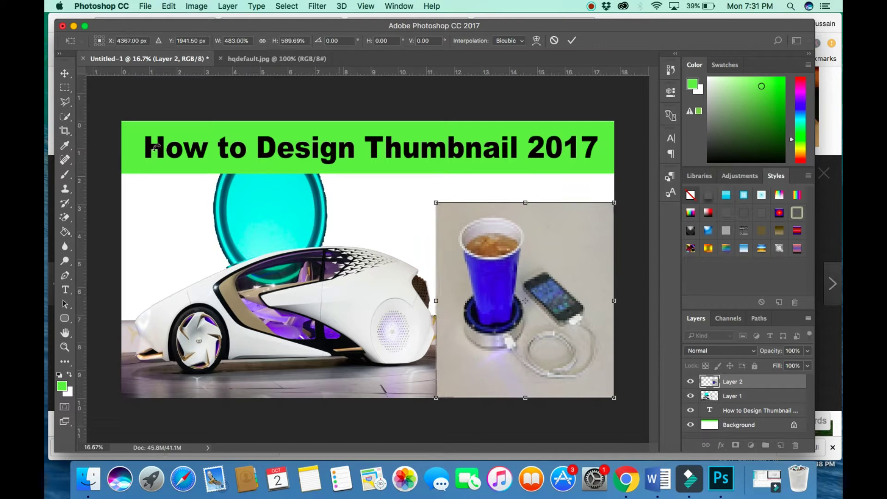
pyautogui.click(65, 73)
pyautogui.click(549, 175)
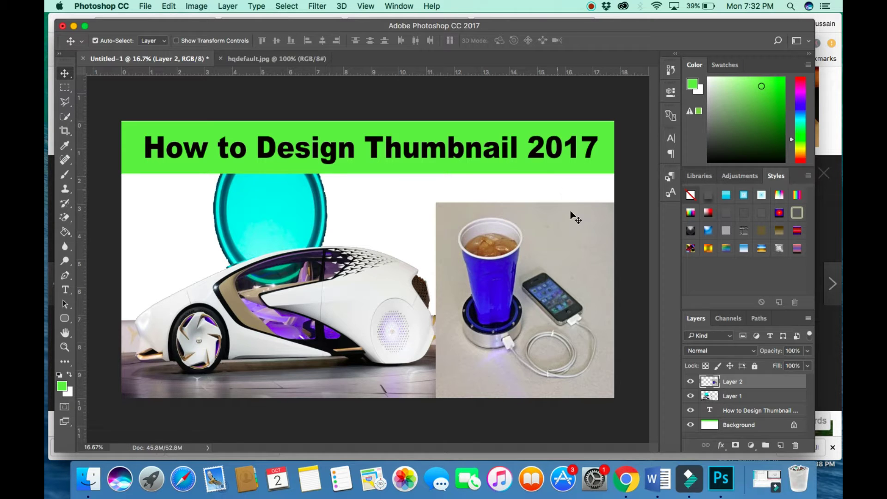
# Switch to Chrome, close the Google image search, and view the online softtech YouTube channel's banner and uploaded videos
pyautogui.click(627, 481)
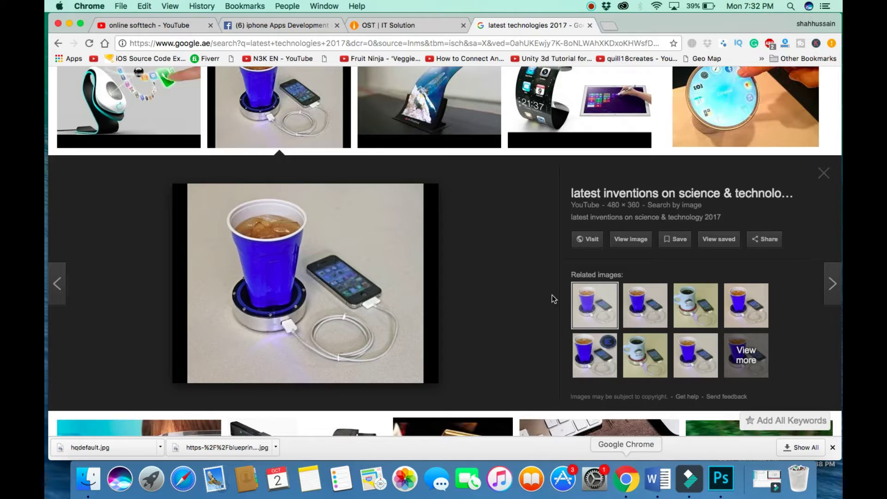
pyautogui.click(590, 25)
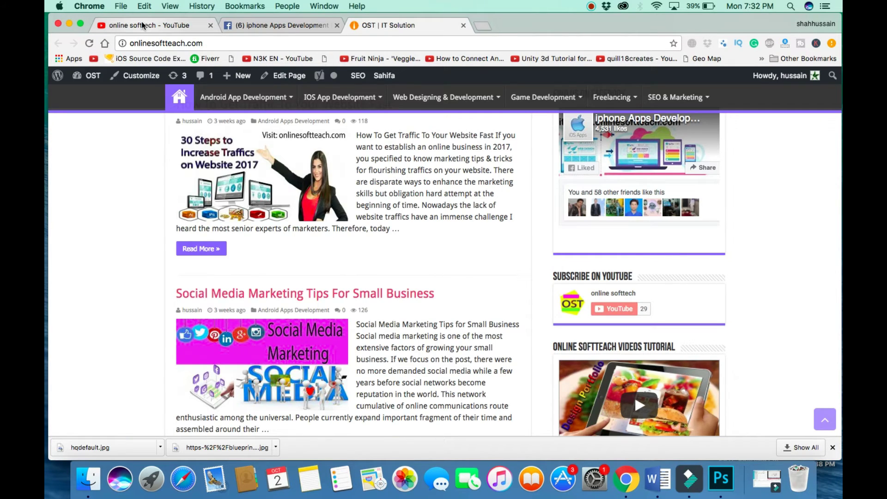
pyautogui.click(143, 26)
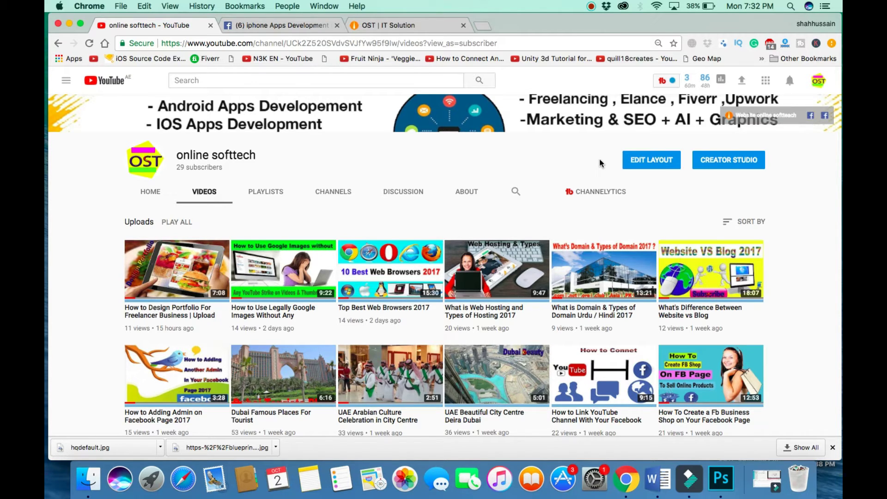
pyautogui.scroll(4, 600, 162)
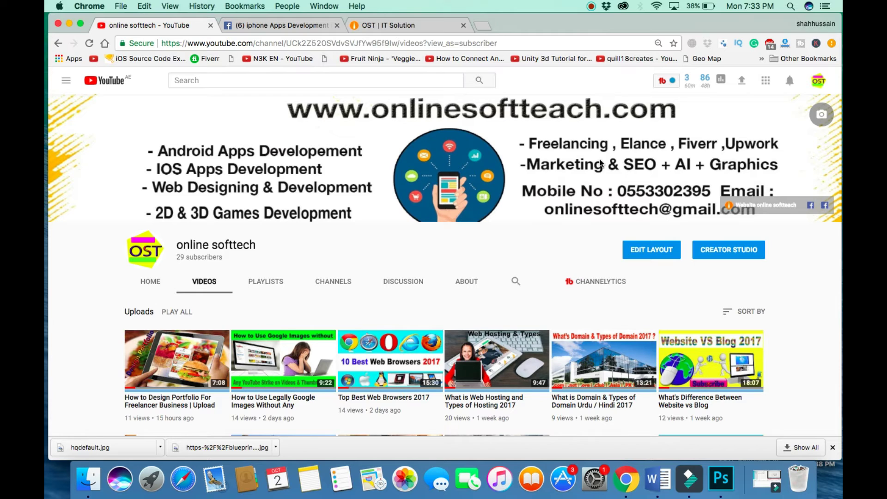
# Go to the Facebook home feed, open the Web Development & Web Designing group, and look through its posts
pyautogui.click(277, 27)
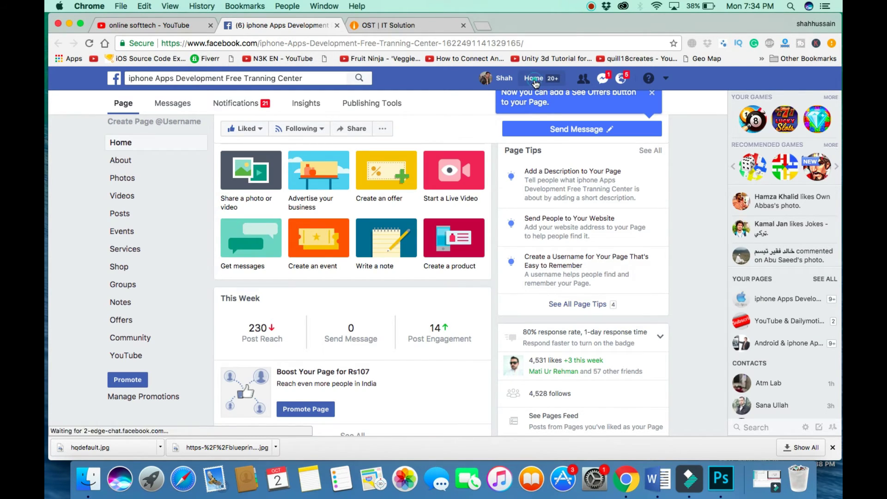
pyautogui.click(534, 79)
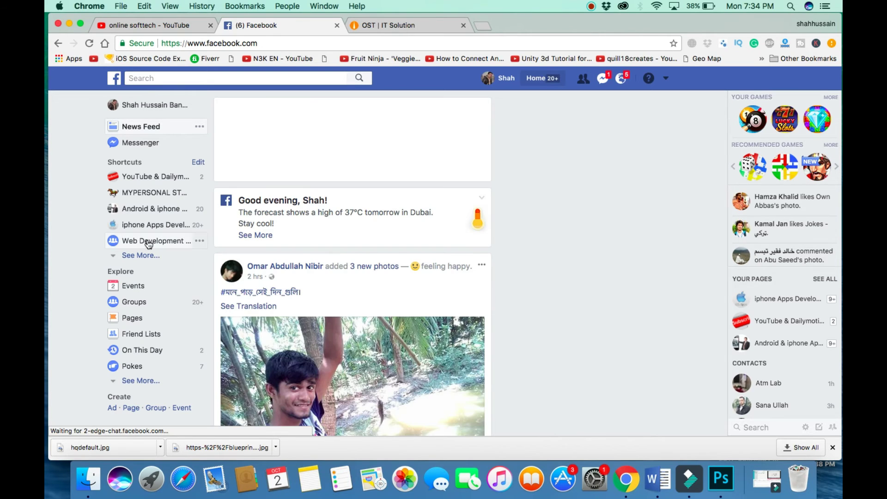
pyautogui.click(148, 243)
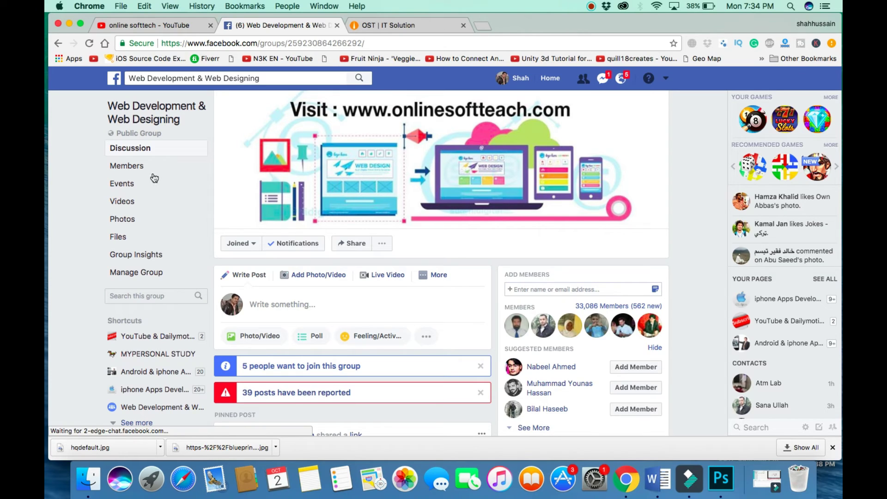
pyautogui.moveTo(155, 140)
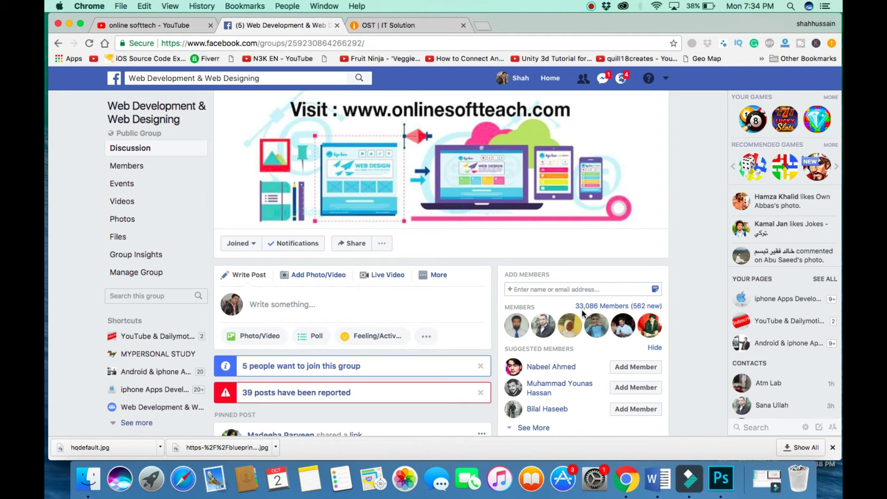
pyautogui.scroll(-1, 581, 310)
pyautogui.scroll(-10, 582, 313)
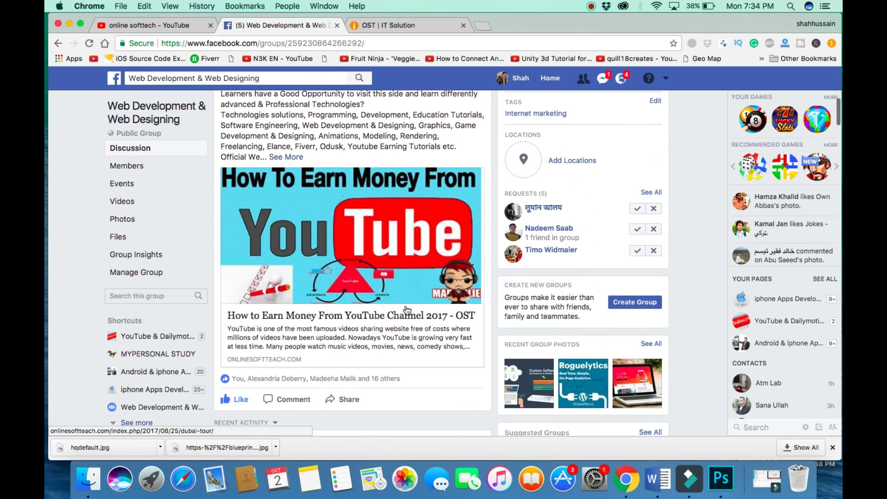
pyautogui.scroll(-10, 408, 310)
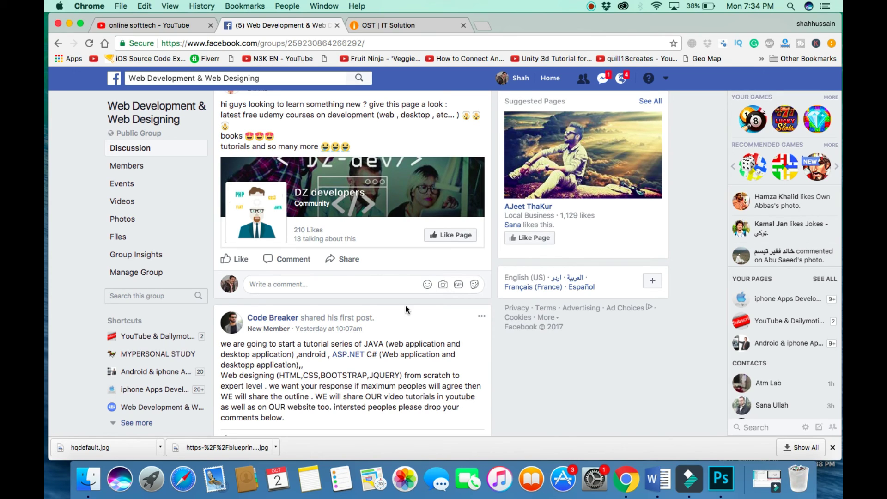
pyautogui.click(591, 6)
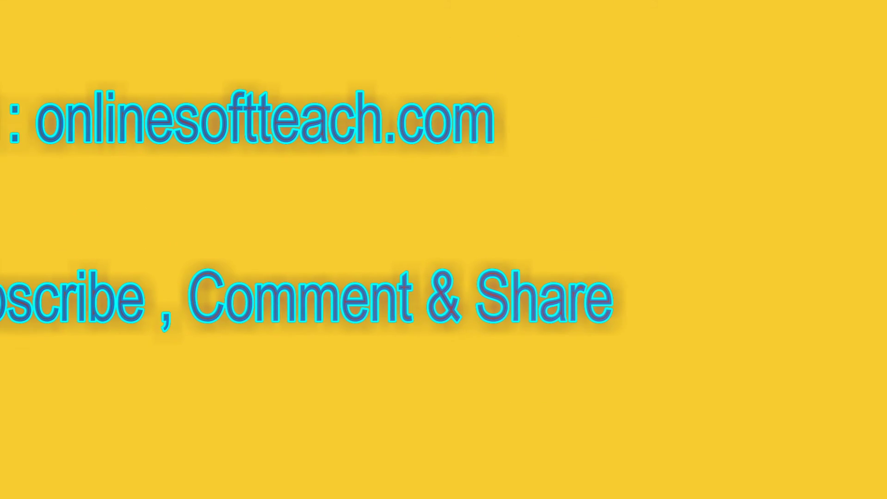